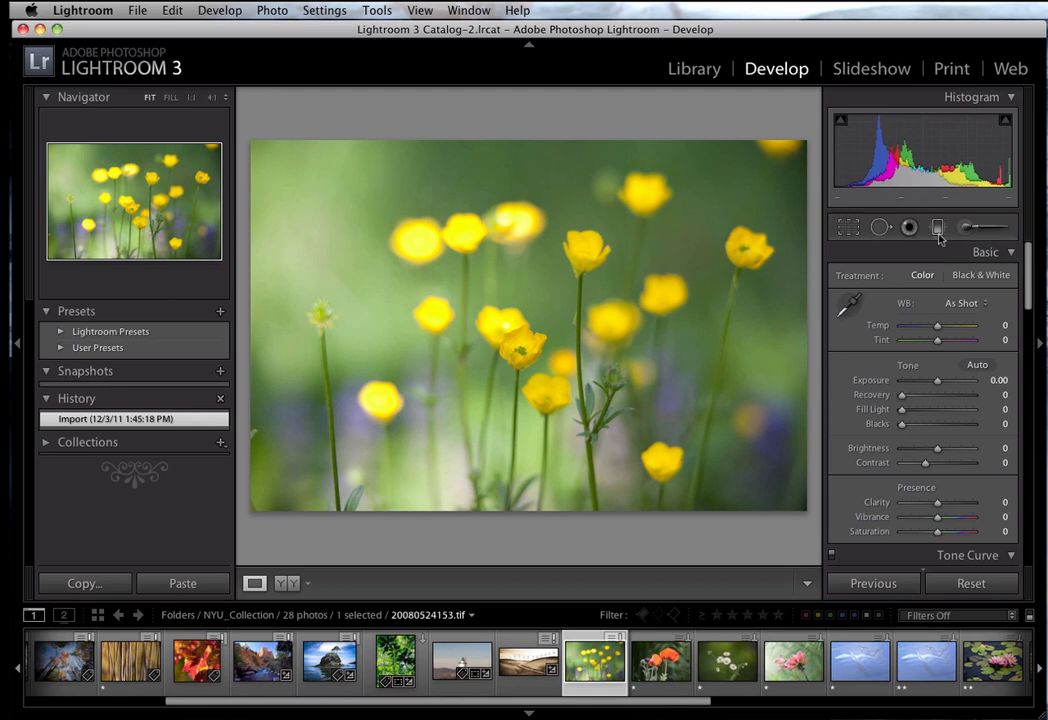
- Add a graduated filter with Exposure −1.24 running diagonally from the flower photo's upper left toward its lower right
click(938, 229)
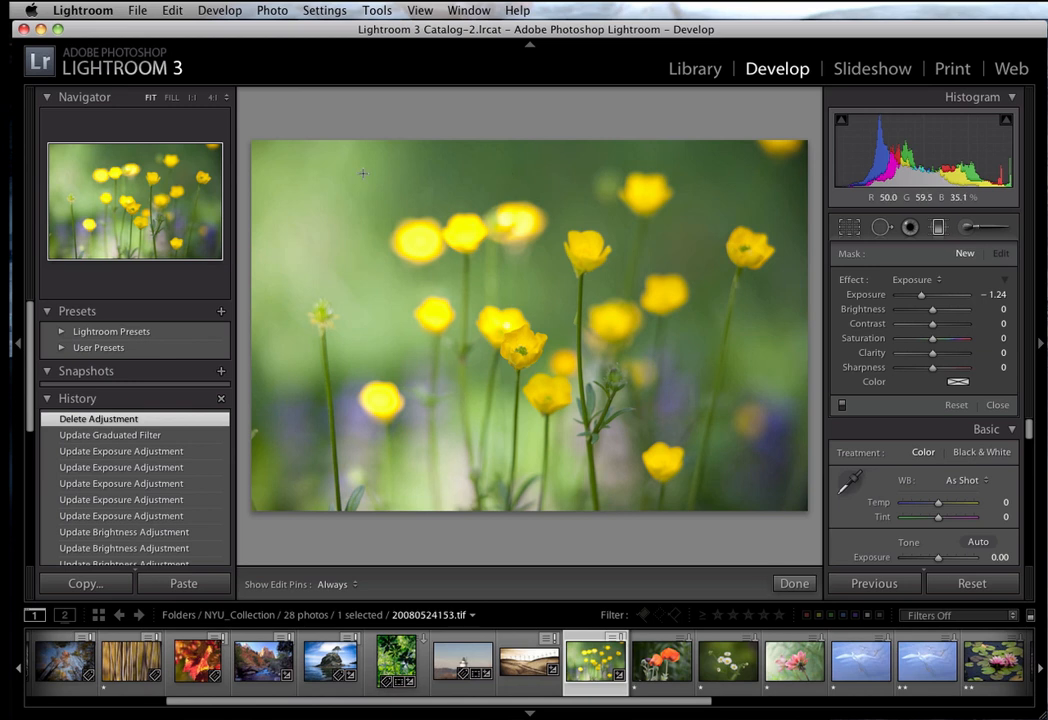
drag(265, 140, 302, 169)
drag(338, 205, 710, 373)
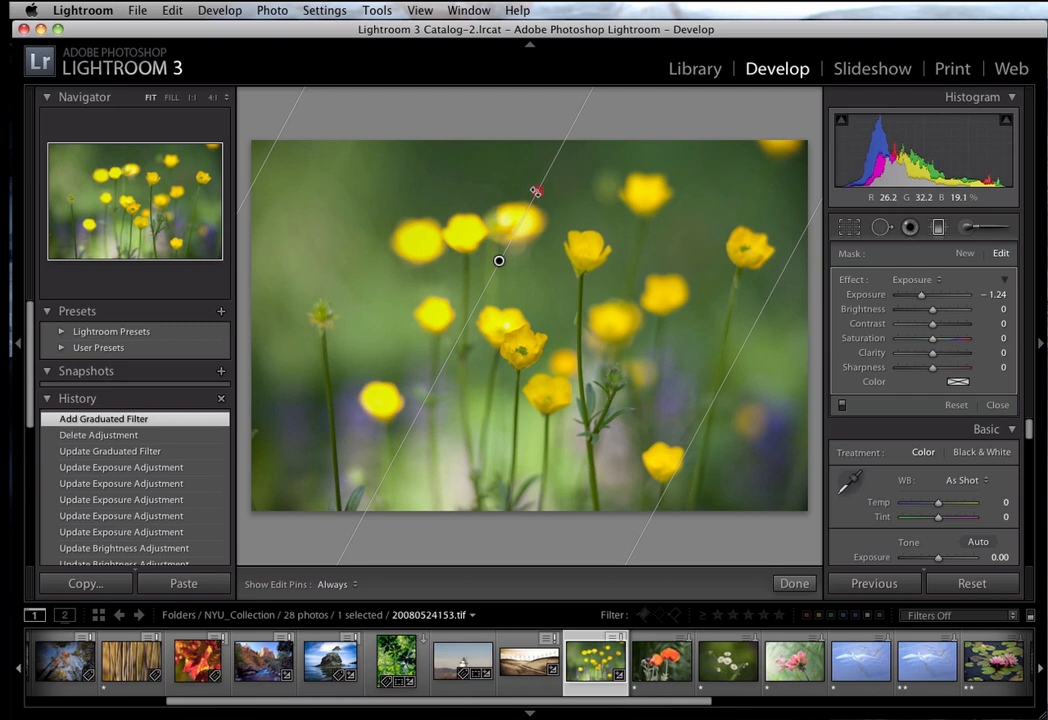
- Rotate the graduated filter slightly, narrow its transition toward the photo's upper-left corner and move its pin above the leftmost flower
drag(537, 190, 512, 236)
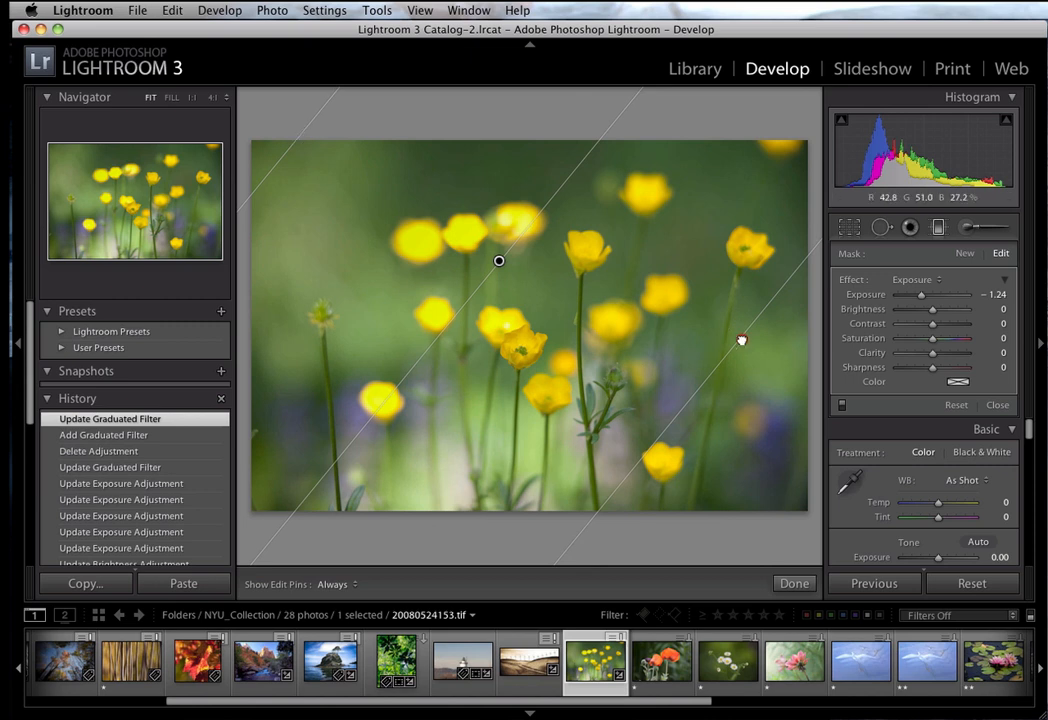
drag(745, 343, 465, 208)
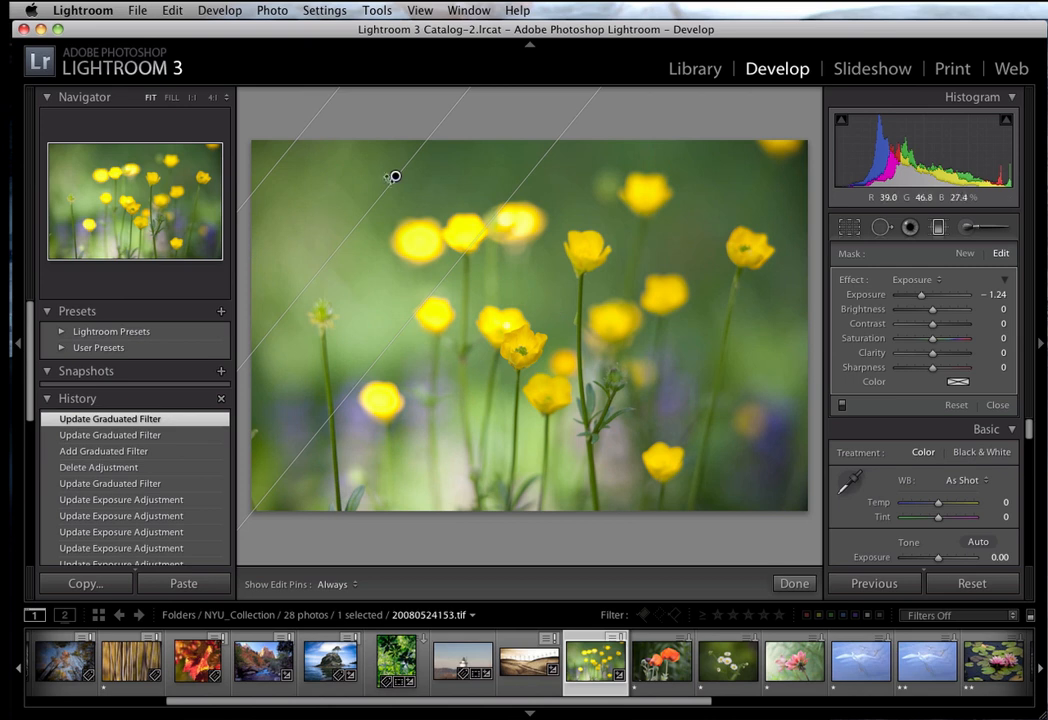
drag(390, 177, 373, 287)
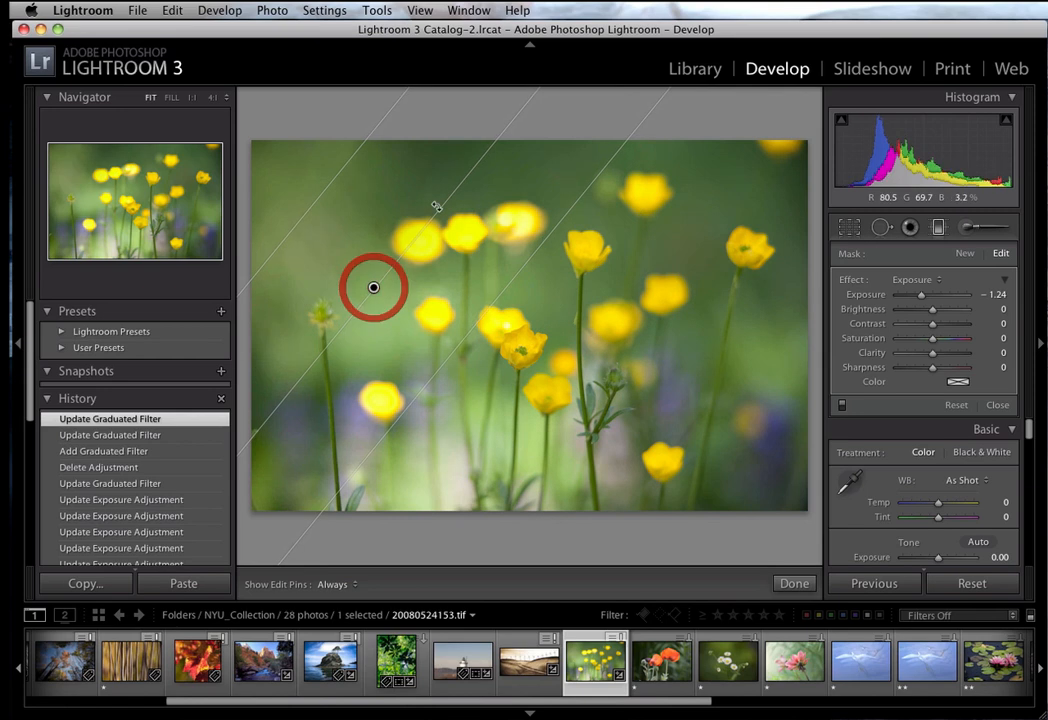
- Rotate the filter to a nearly horizontal angle, extend its lower boundary to the flower photo's bottom edge and lower its pin
drag(451, 187, 464, 257)
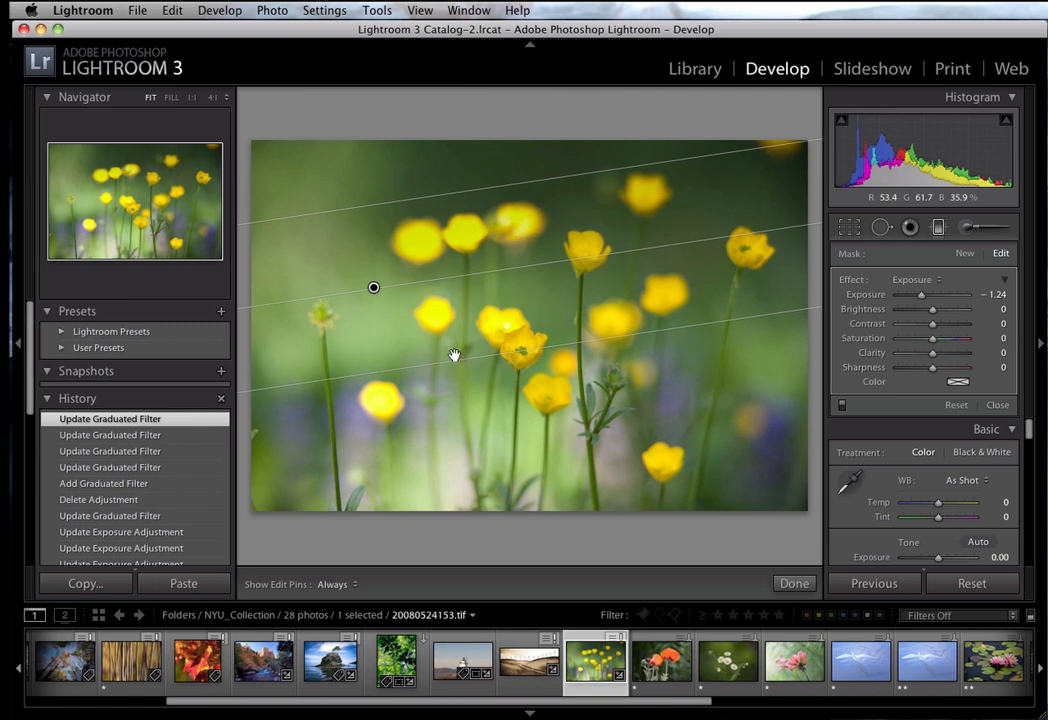
drag(454, 356, 517, 498)
mouse_move(382, 359)
mouse_down()
mouse_move(380, 371)
mouse_move(414, 360)
mouse_move(356, 248)
mouse_move(432, 425)
mouse_move(365, 346)
mouse_up()
click(364, 345)
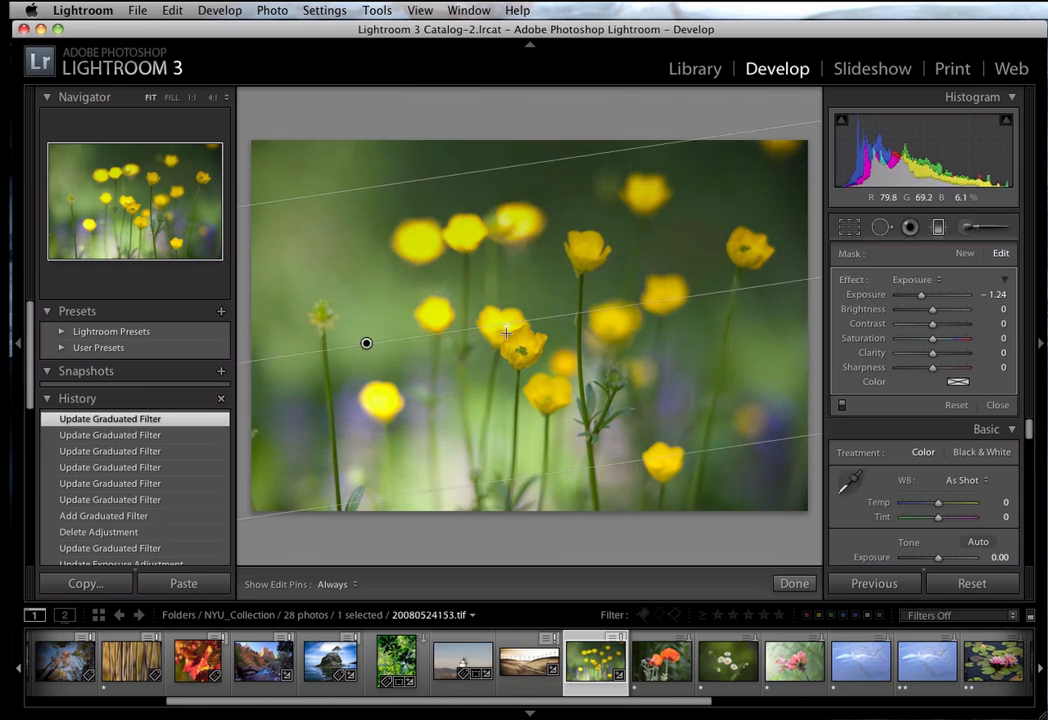
- Rotate the filter to darken the photo's upper-right side, shift both boundaries toward that corner and move the pin the same way
drag(504, 323, 491, 388)
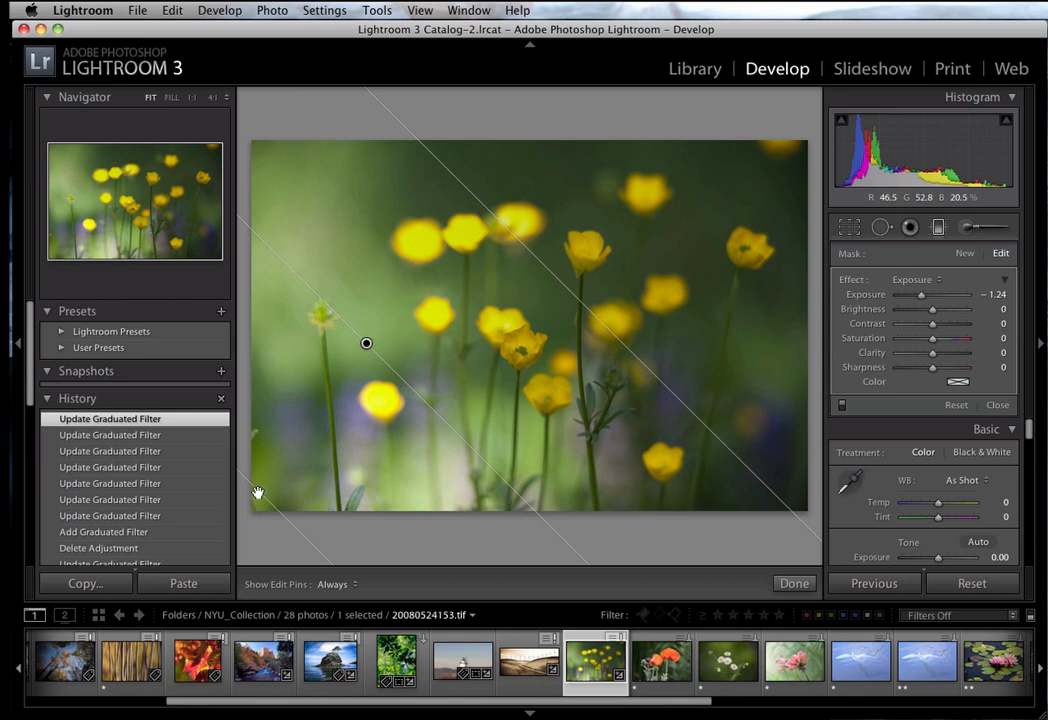
drag(257, 496, 386, 416)
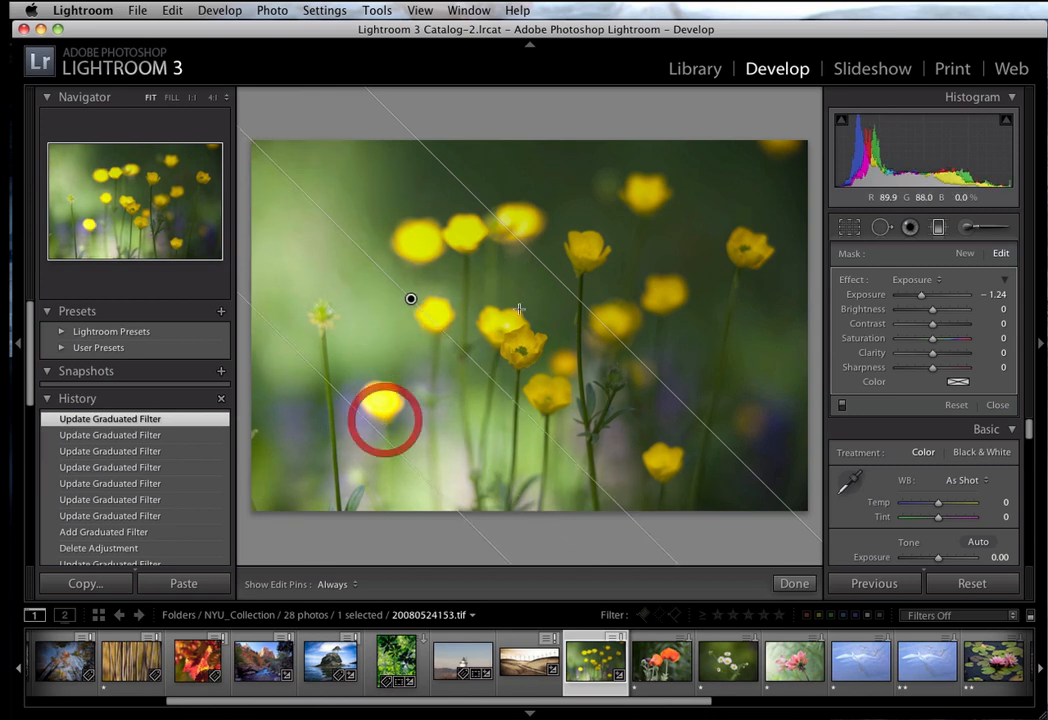
drag(559, 285, 686, 224)
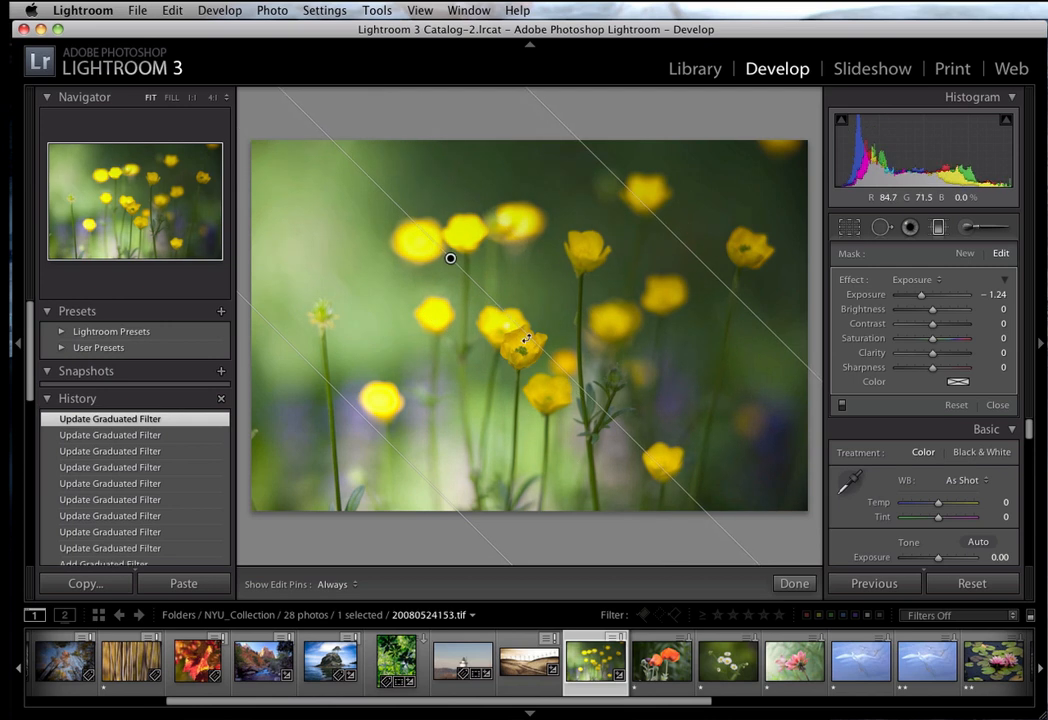
drag(451, 258, 537, 235)
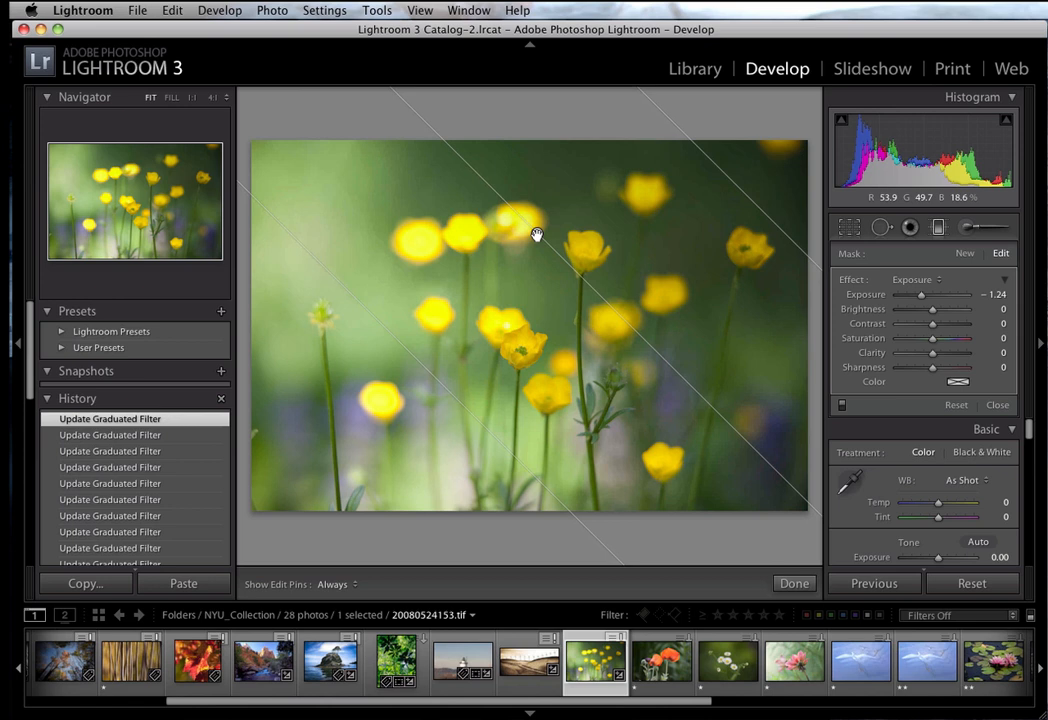
- Move the filter's pin to the central flowers, rotate it to darken the top of the photo and close the Graduated Filter tool
drag(622, 323, 538, 323)
mouse_move(744, 320)
mouse_down()
mouse_move(755, 292)
mouse_move(753, 302)
mouse_up()
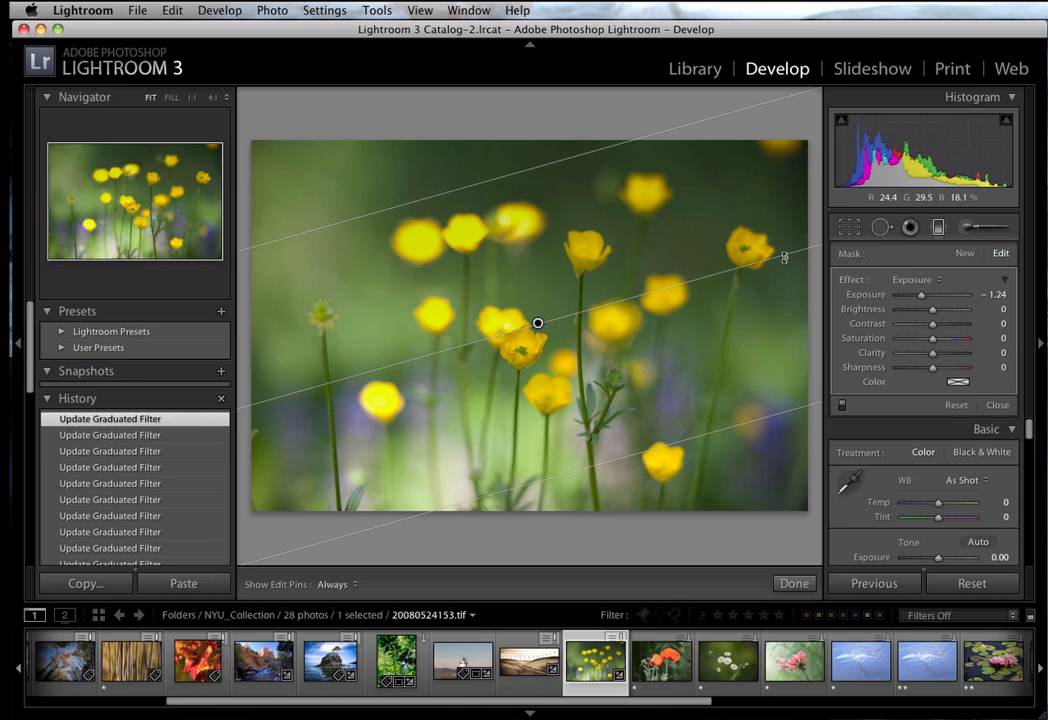
click(939, 229)
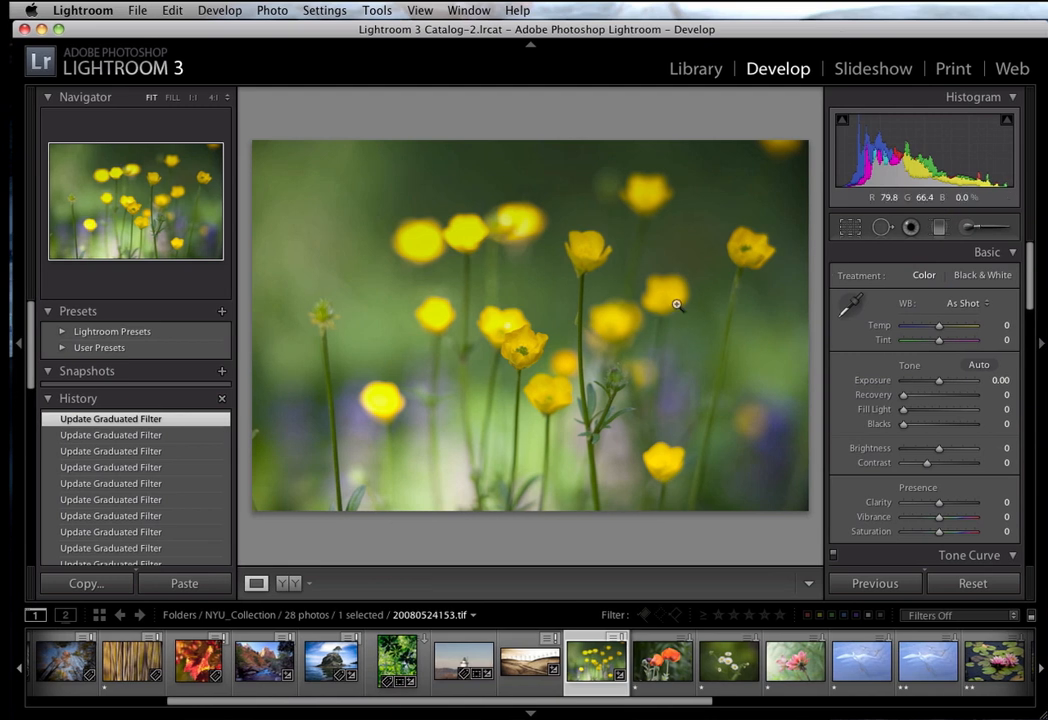
- Reselect the flower photo's filter, rotate and move it to darken the lower-left area, and close the Graduated Filter tool
click(939, 229)
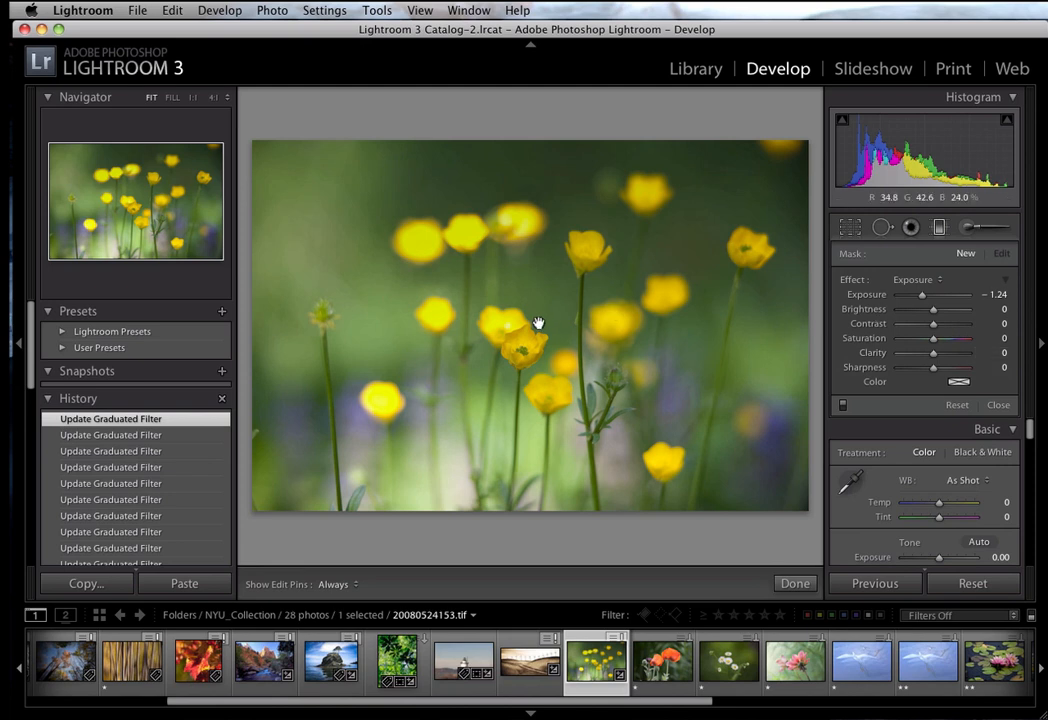
click(539, 323)
click(539, 323)
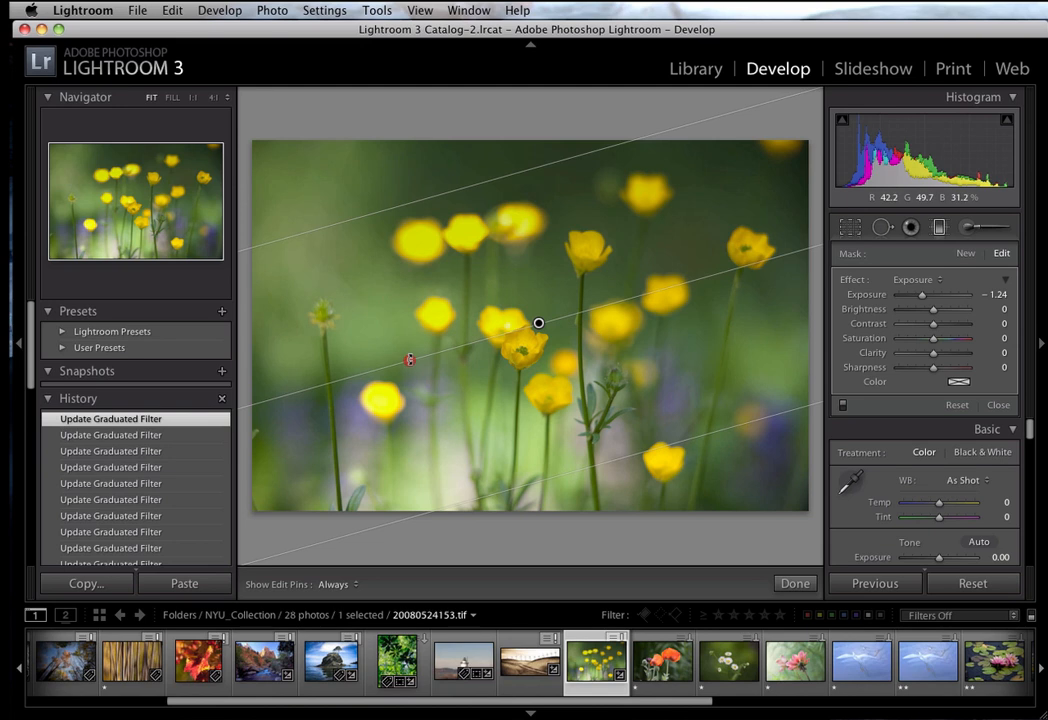
drag(409, 360, 618, 348)
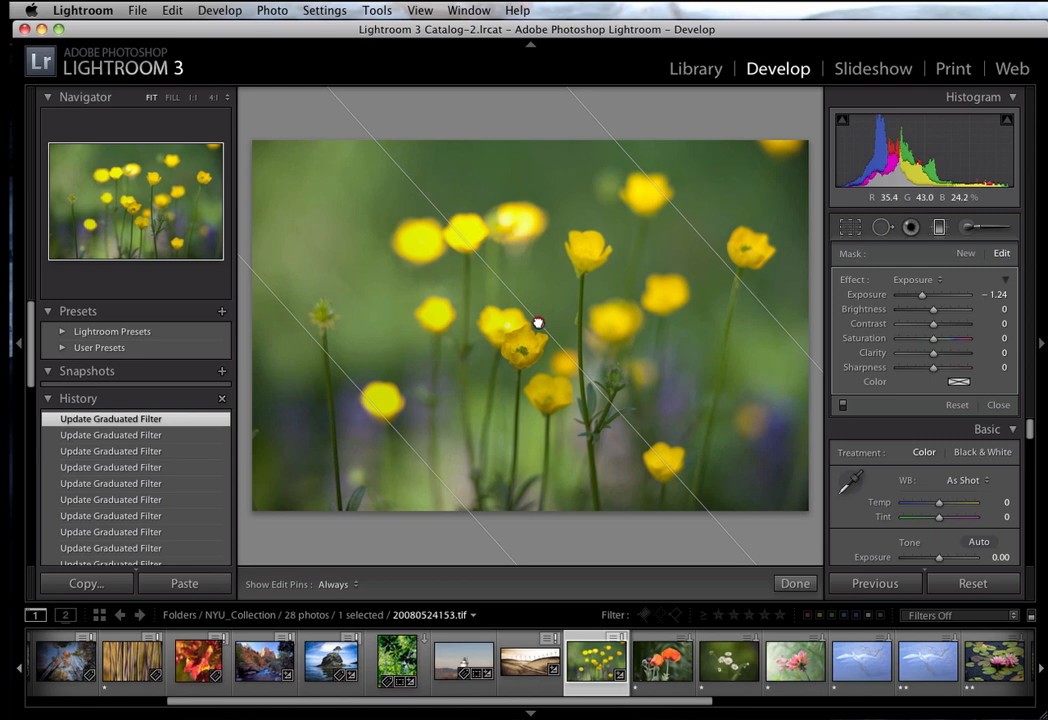
drag(538, 323, 471, 359)
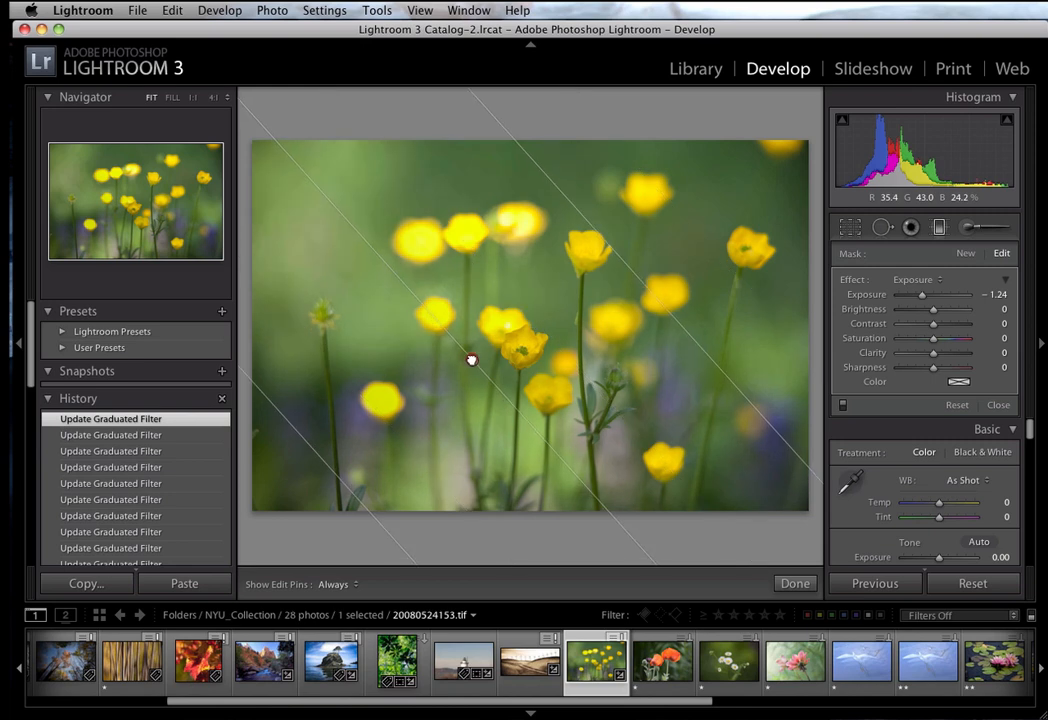
drag(569, 472, 597, 431)
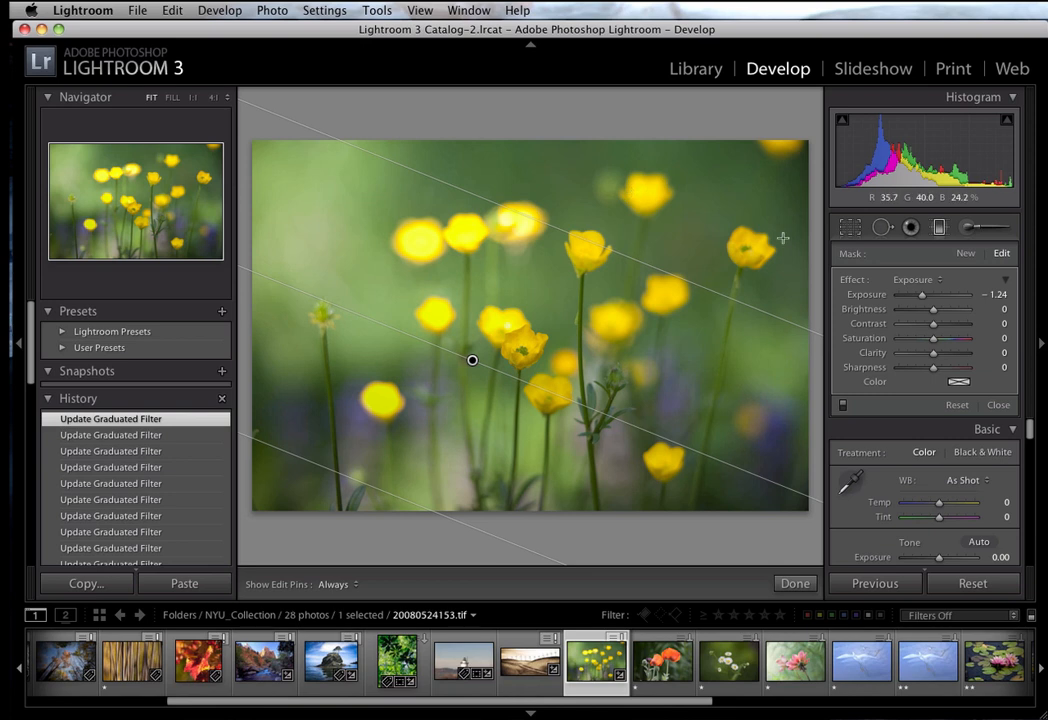
click(940, 230)
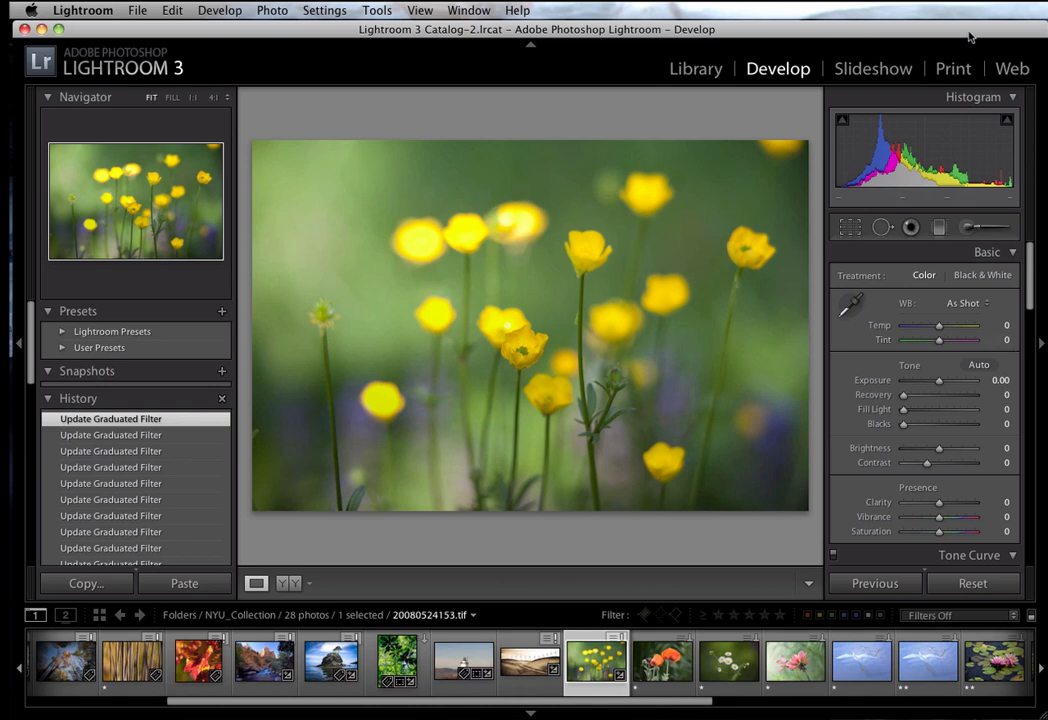
- Reselect the flower filter, try Saturation at −100 while pulling its upper boundary inward, and reset Saturation to 0
click(939, 229)
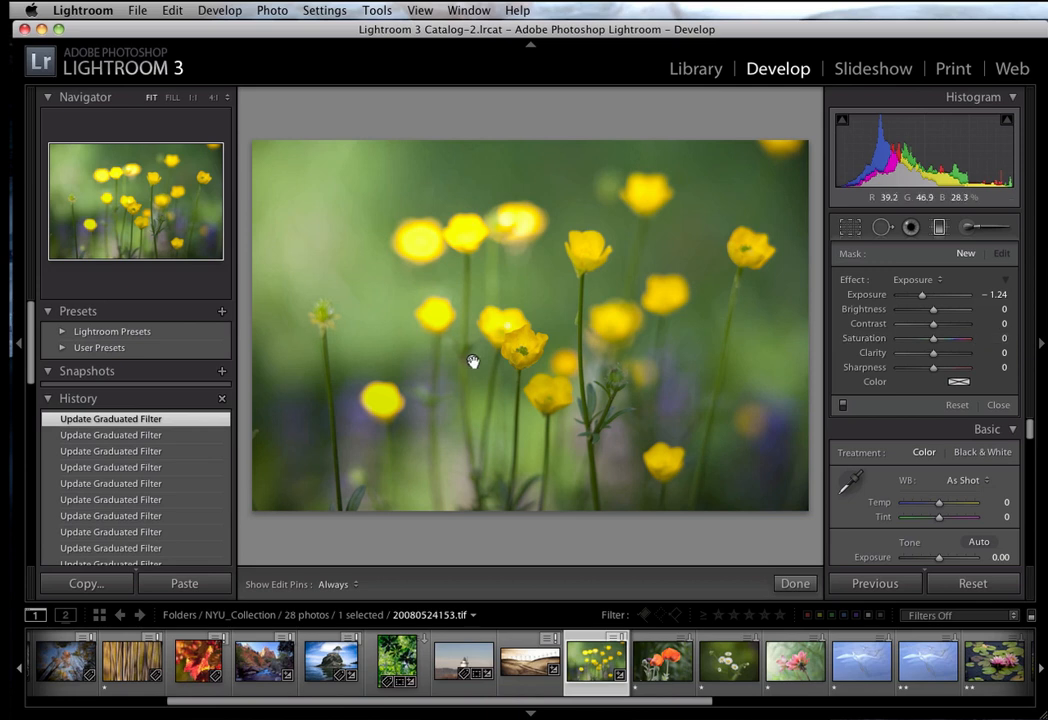
click(473, 361)
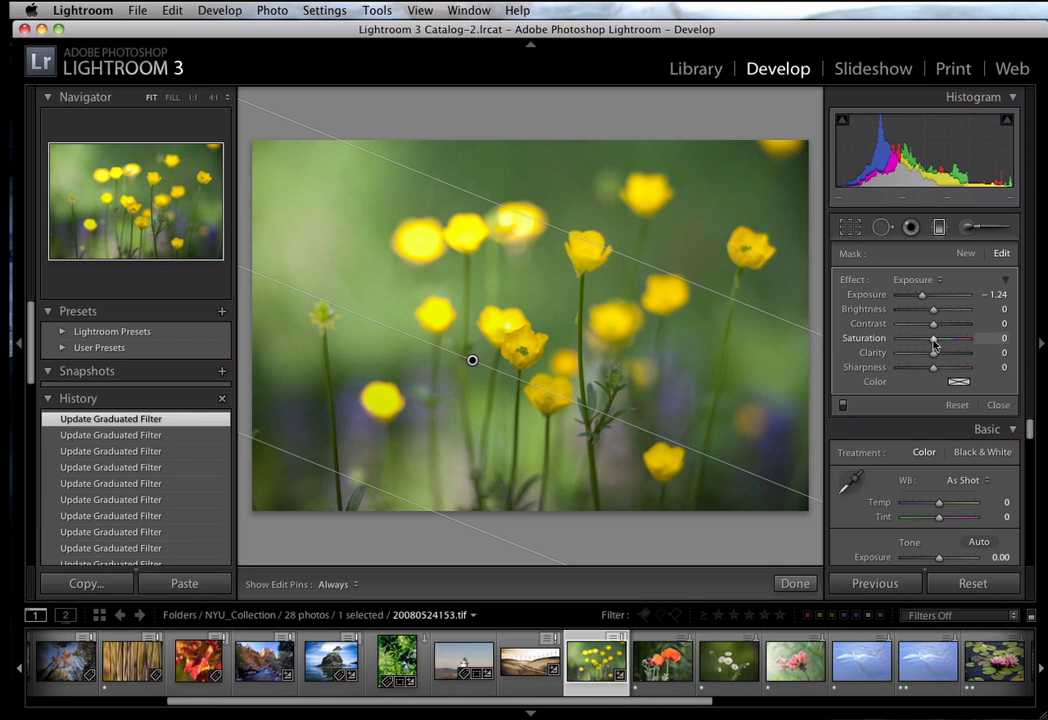
drag(934, 343, 889, 342)
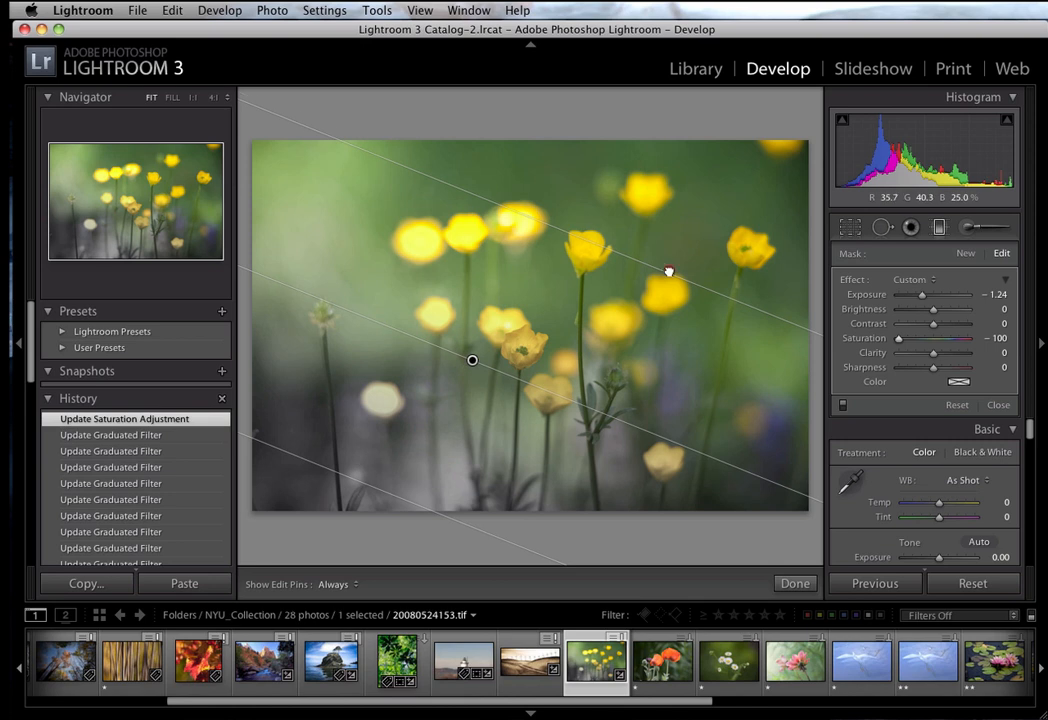
drag(669, 271, 621, 320)
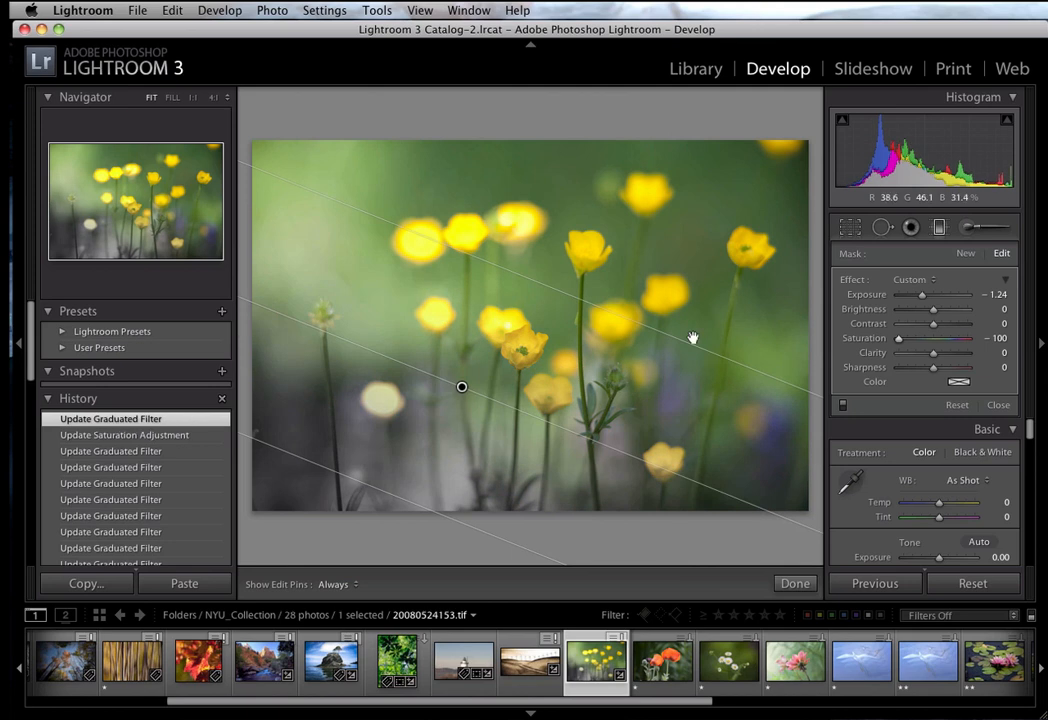
double_click(899, 341)
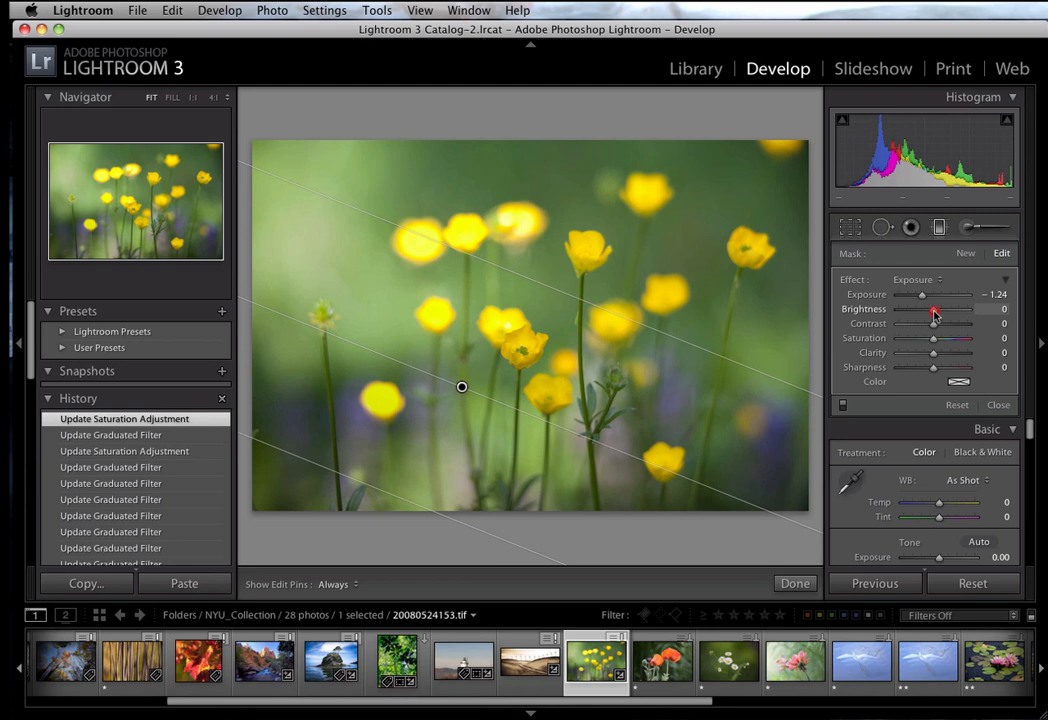
- Try the flower filter's Brightness at −125 and 176, reset it to 0 and close the Graduated Filter tool
drag(933, 314, 911, 316)
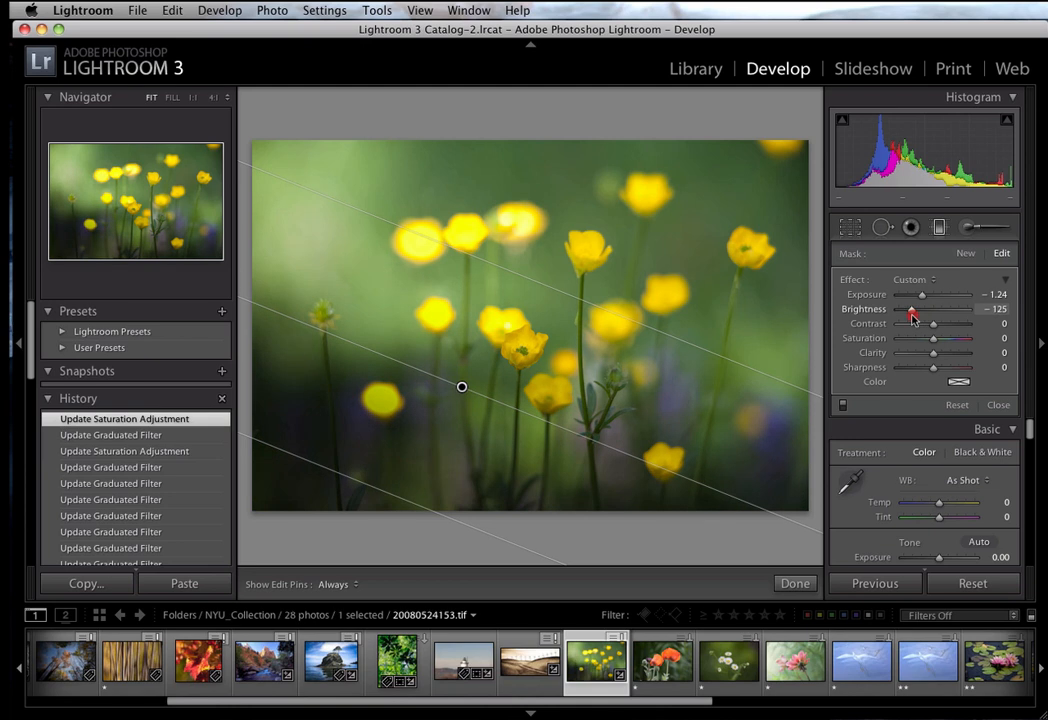
drag(912, 317, 964, 316)
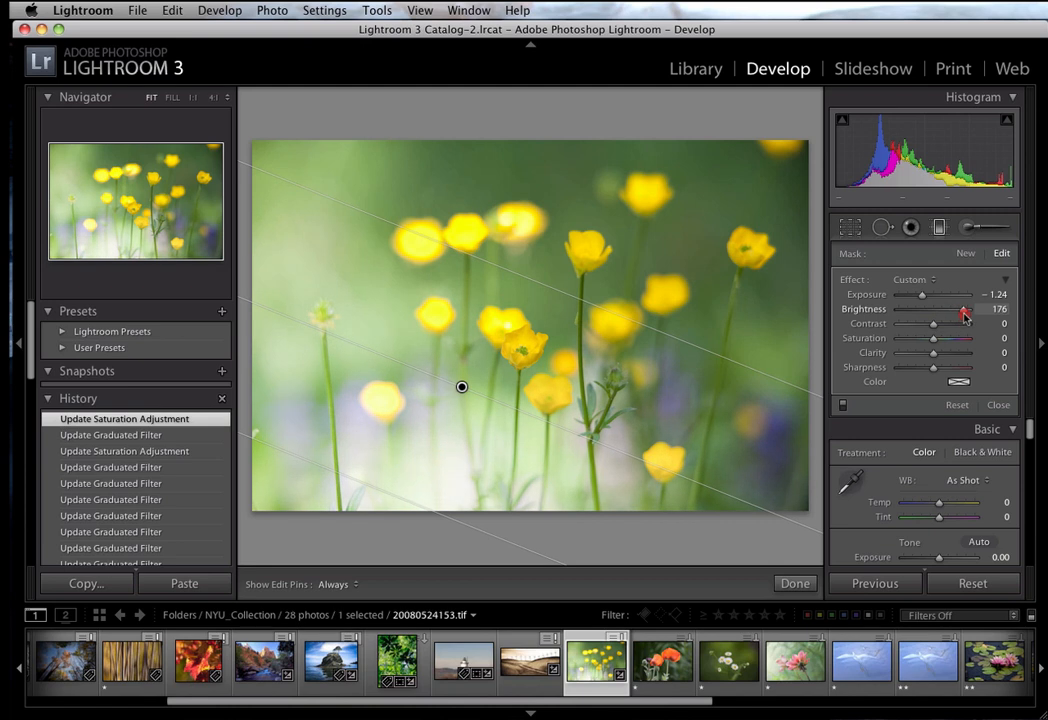
drag(965, 315, 966, 316)
double_click(966, 316)
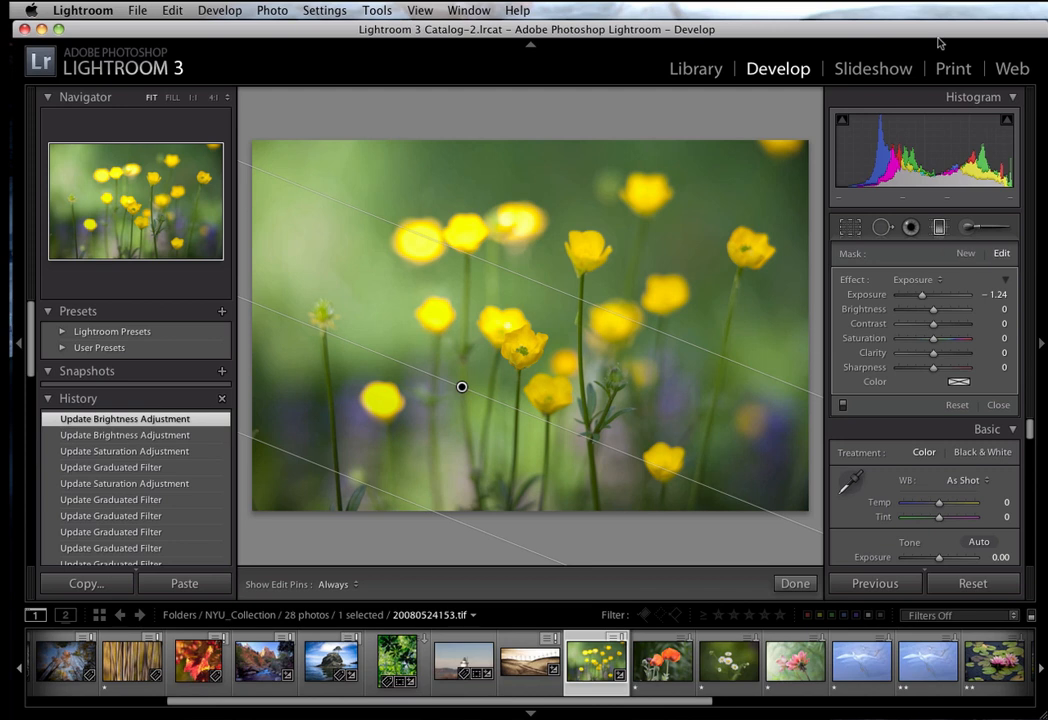
click(939, 229)
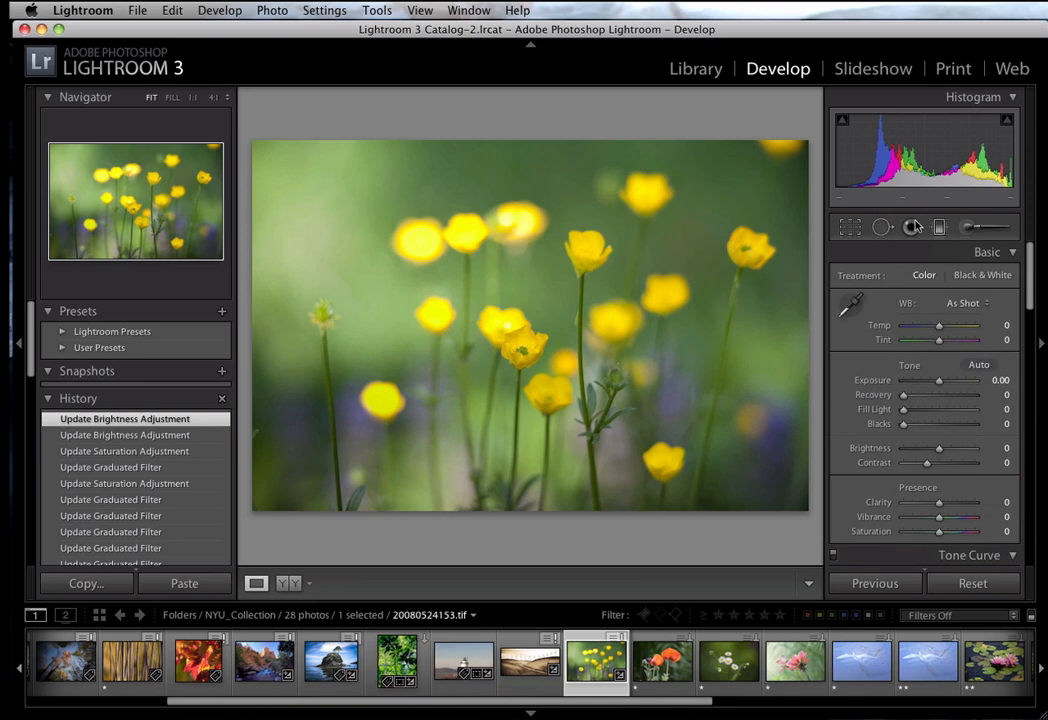
- Open the windmill photo and add a graduated filter with Exposure −1.24 from its top edge down past the horizon
click(530, 664)
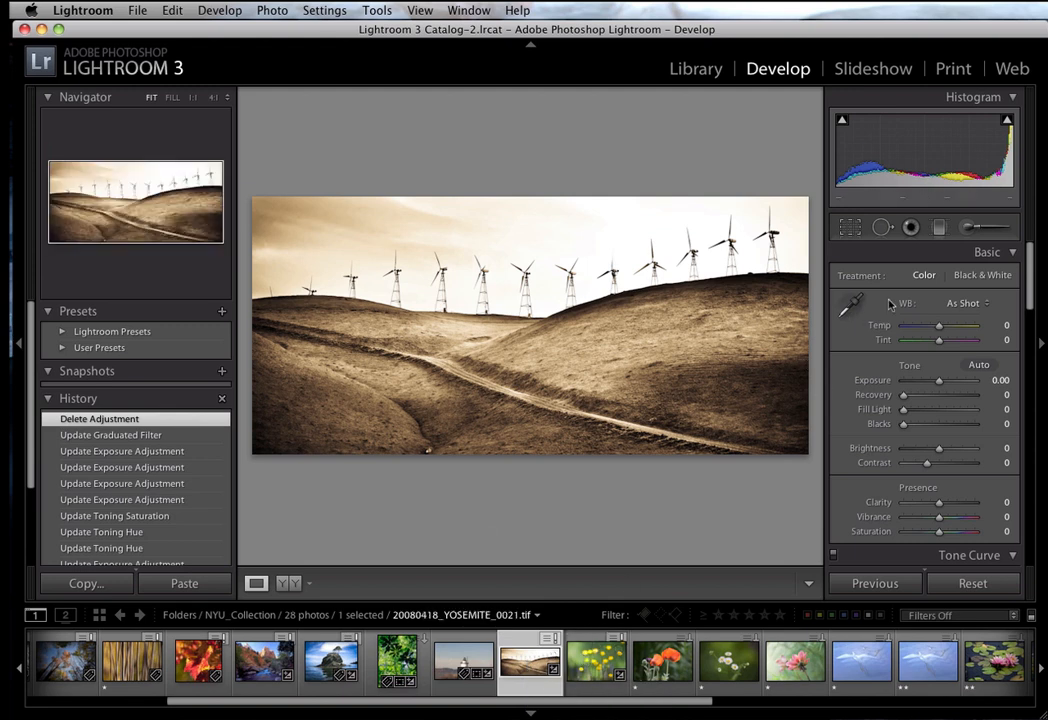
click(938, 229)
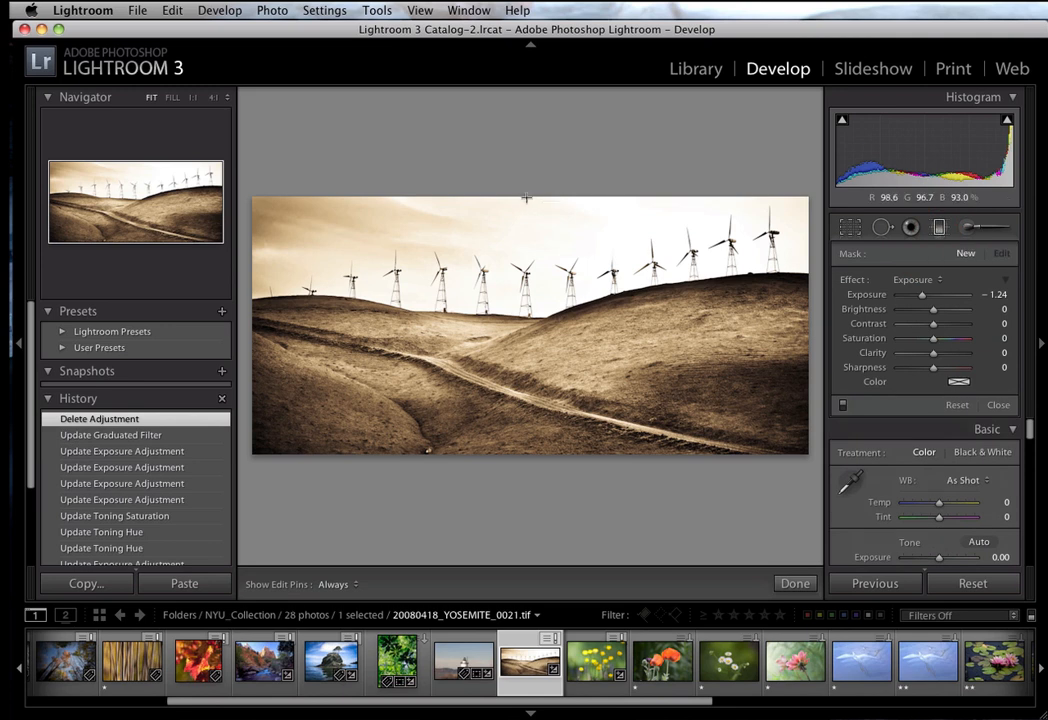
drag(526, 198, 531, 367)
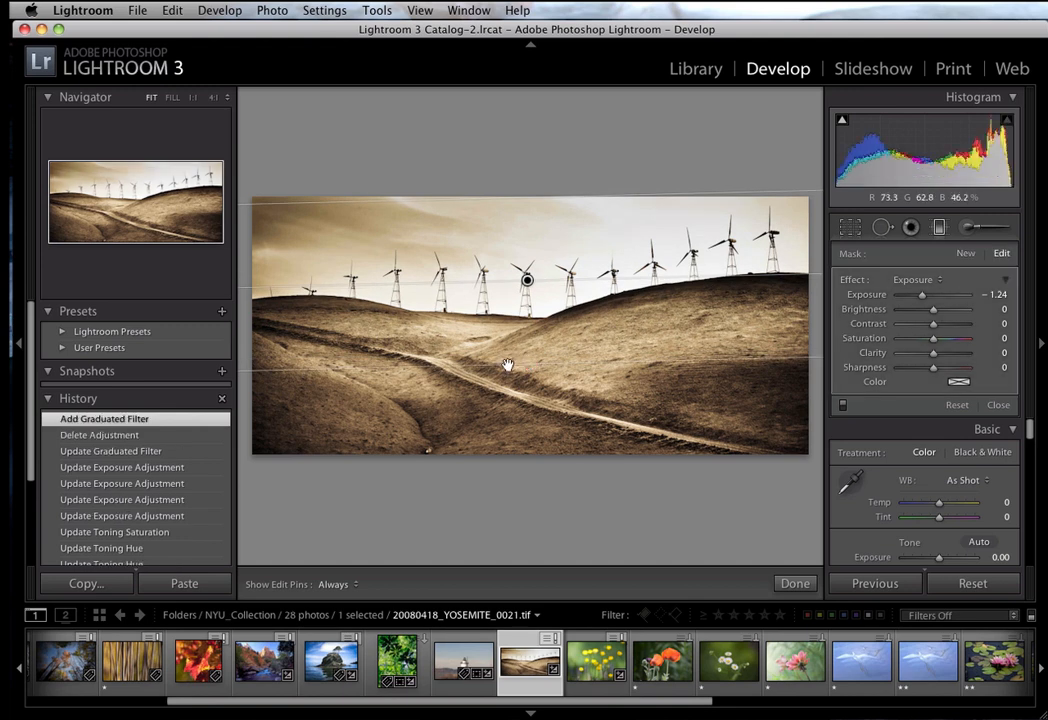
- Narrow and reposition the windmill filter around the horizon, and set its Exposure to −1.84 and Brightness to −7
mouse_move(527, 280)
mouse_down()
mouse_move(526, 251)
mouse_move(527, 267)
mouse_up()
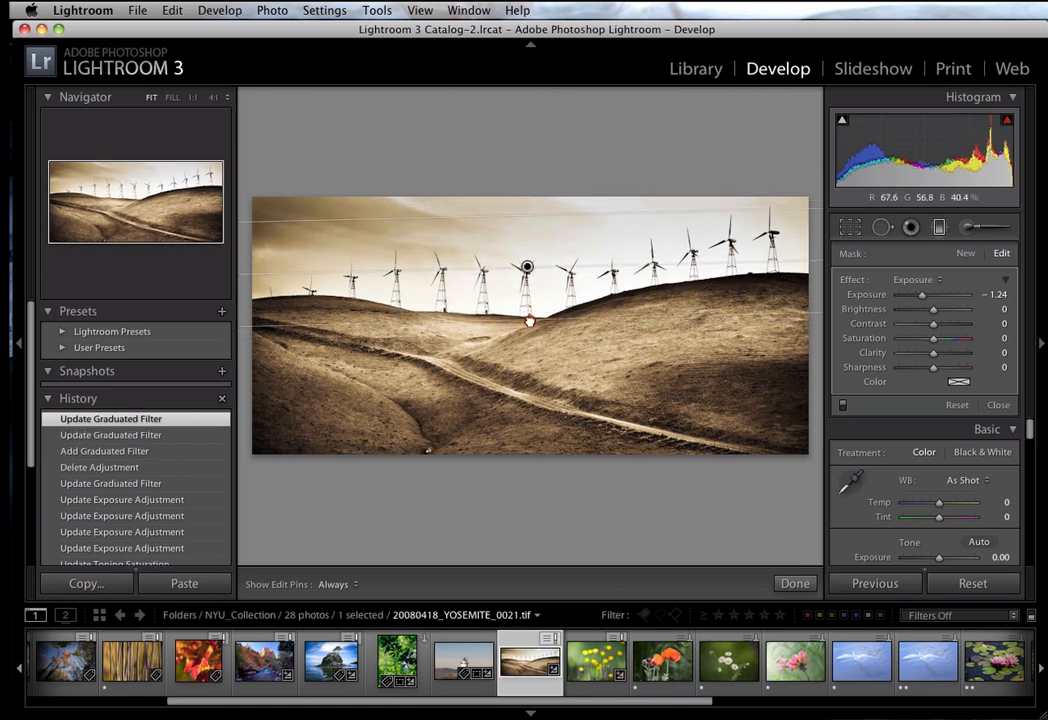
click(529, 321)
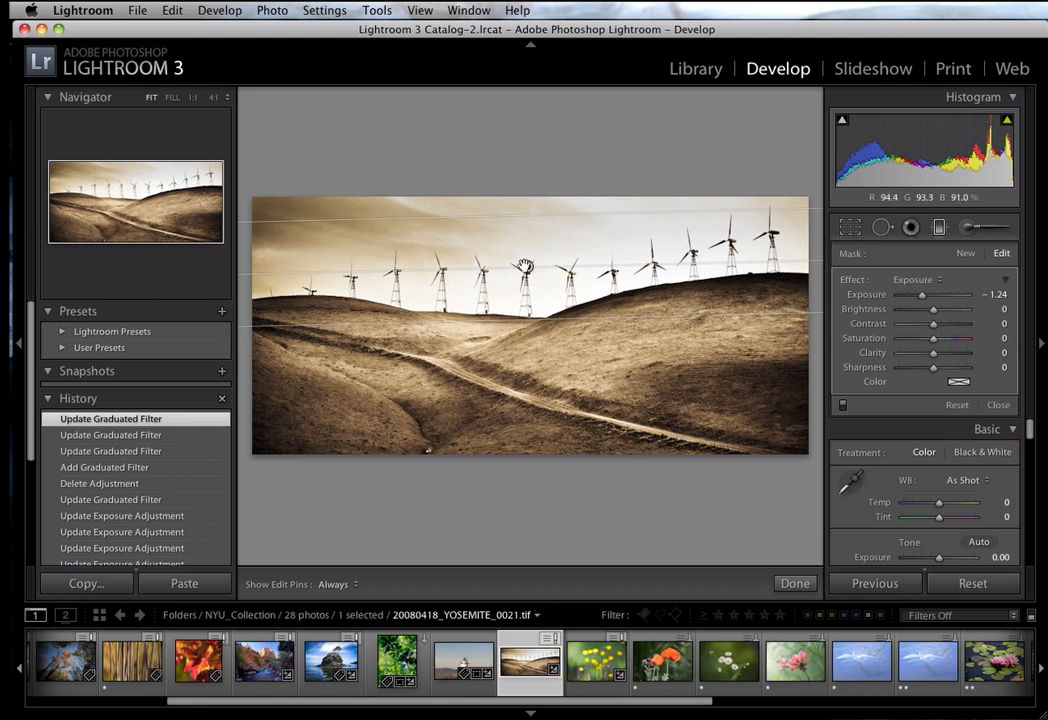
click(526, 270)
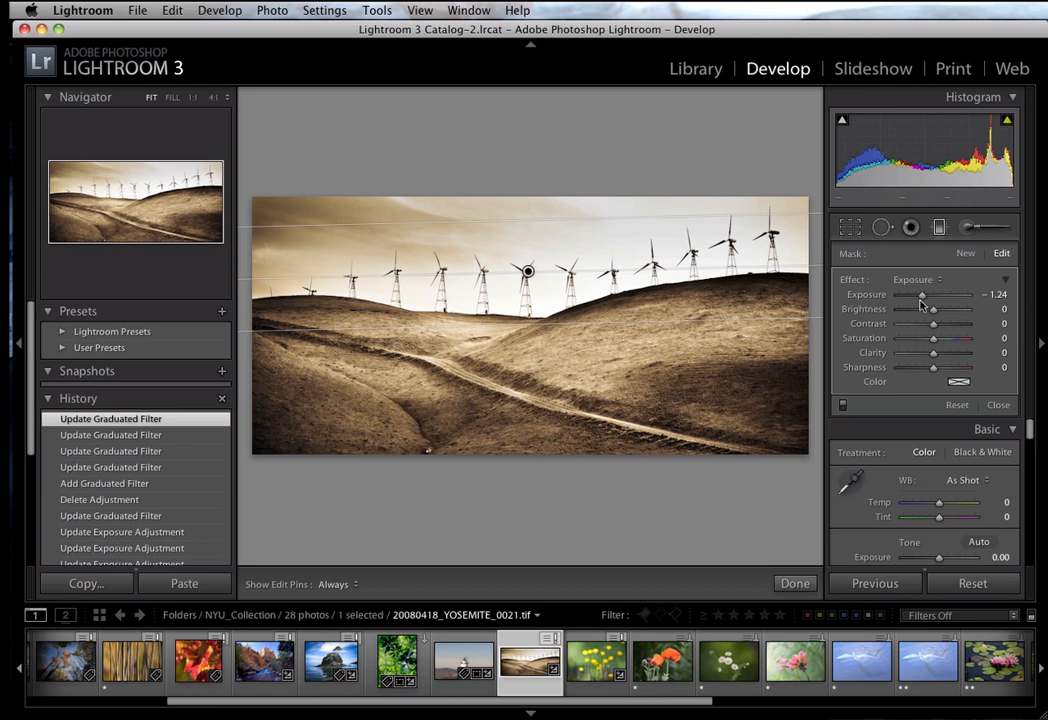
mouse_move(922, 300)
mouse_down()
mouse_move(907, 305)
mouse_move(932, 317)
mouse_up()
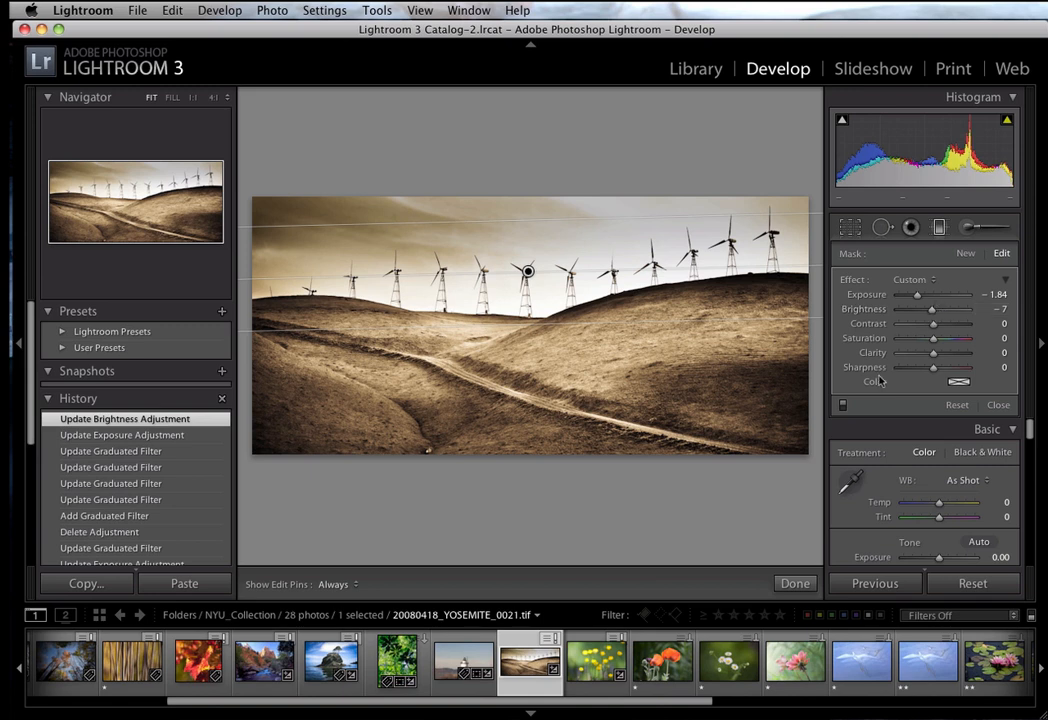
- Tint the windmill photo's graduated filter golden yellow with hue 43 and saturation 92%, and close the Graduated Filter tool
click(959, 383)
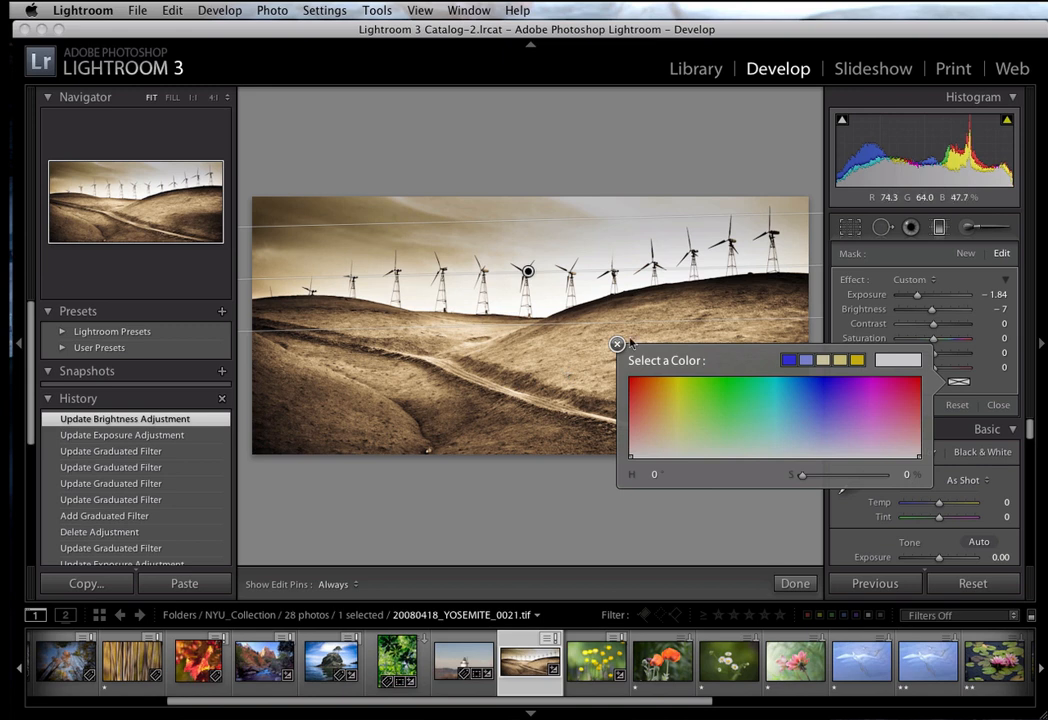
click(652, 402)
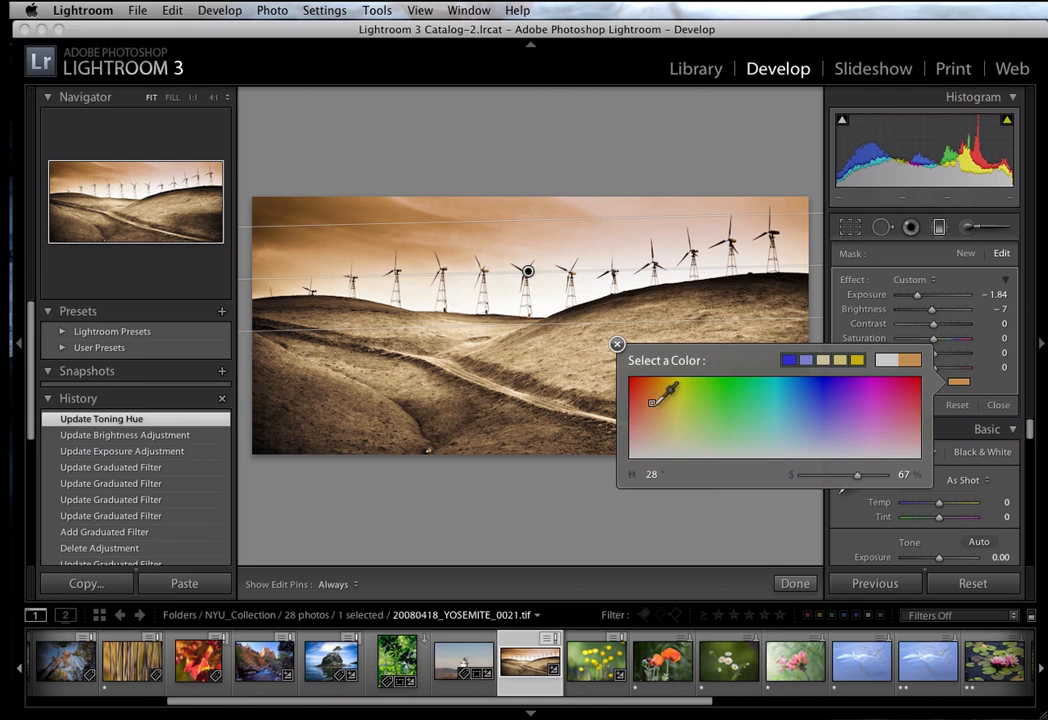
click(660, 407)
mouse_move(660, 406)
mouse_down()
mouse_move(677, 397)
mouse_move(659, 391)
mouse_move(671, 390)
mouse_move(640, 399)
mouse_move(809, 391)
mouse_move(818, 401)
mouse_move(762, 387)
mouse_move(650, 388)
mouse_move(664, 409)
mouse_move(664, 382)
mouse_up()
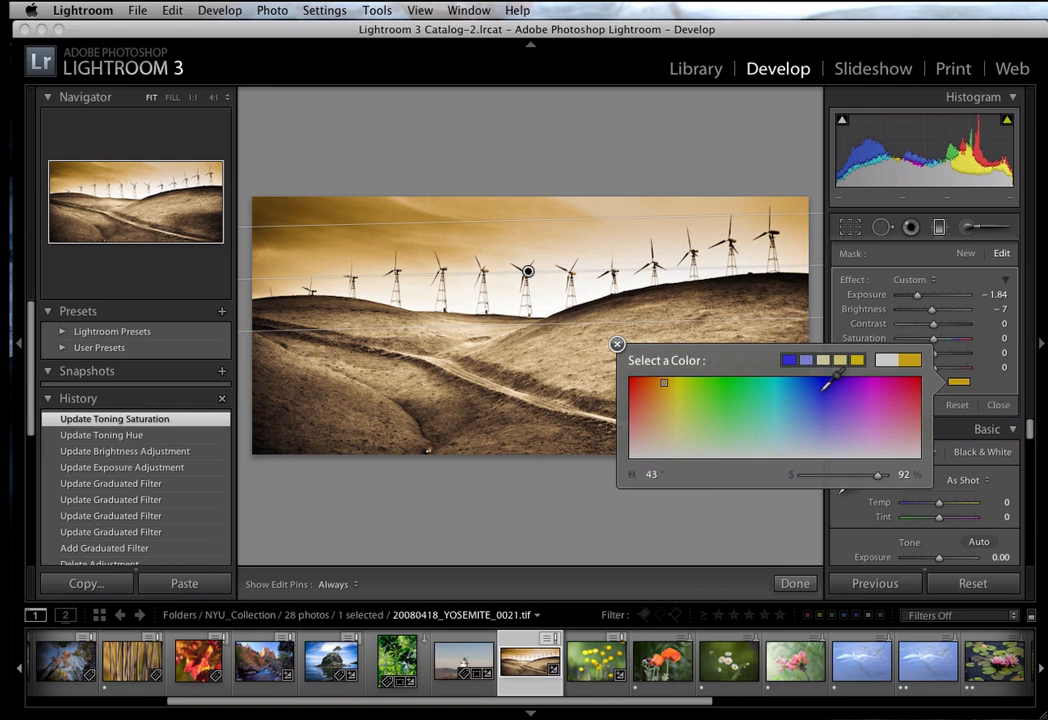
click(985, 392)
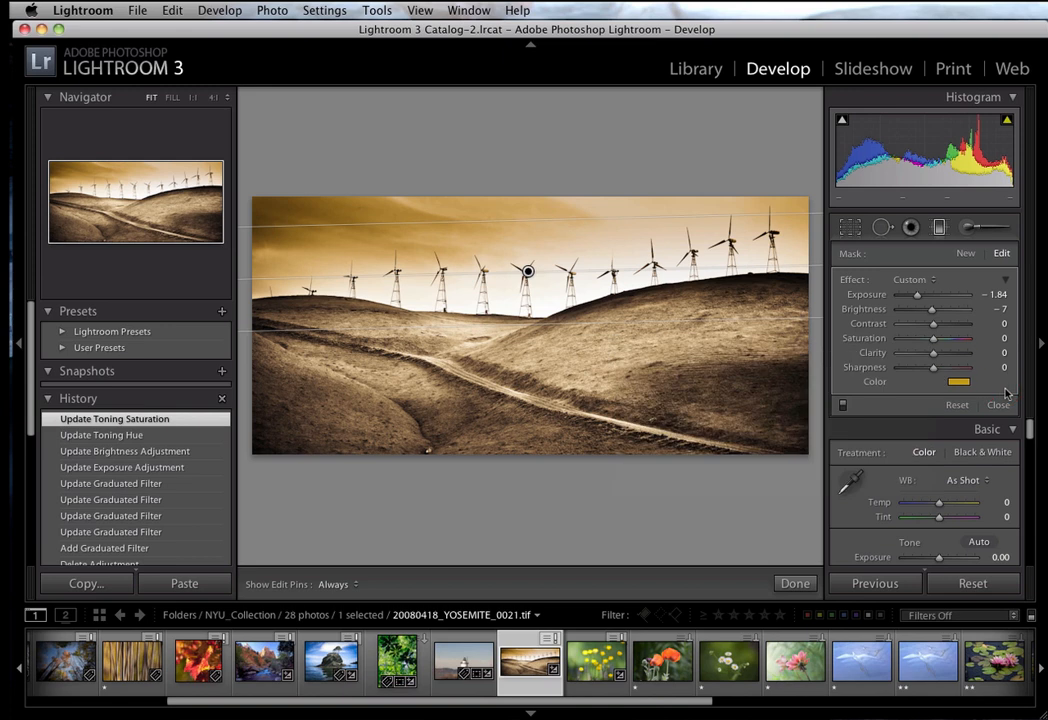
click(938, 228)
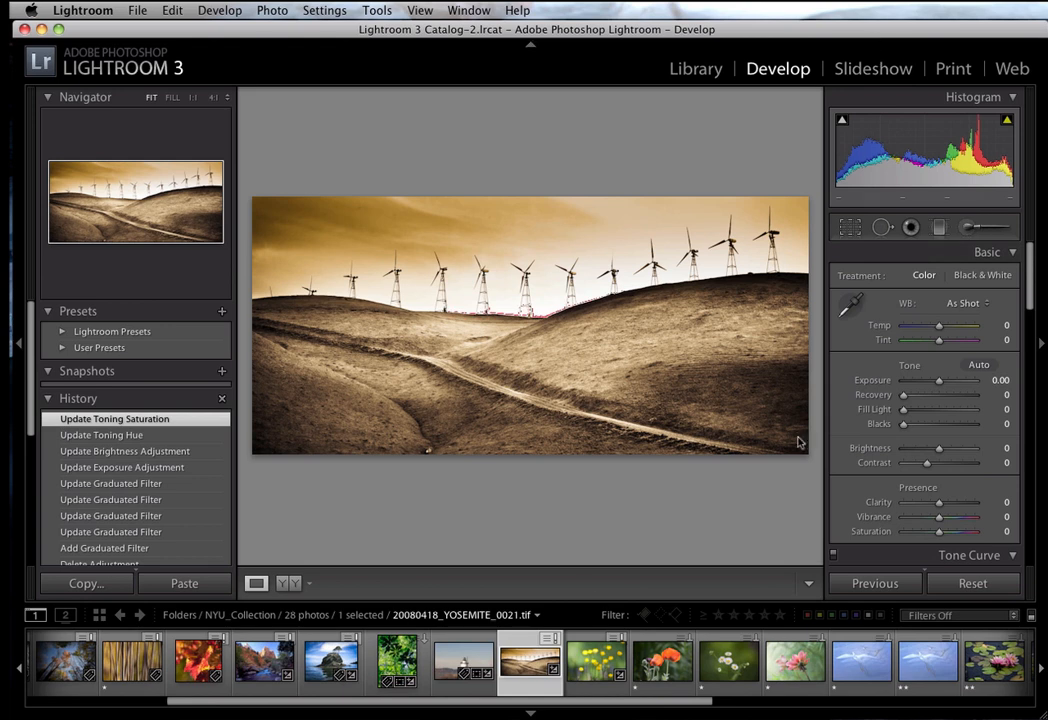
- Open the lighthouse photo and extend its crop downward to include the paved foreground
click(466, 662)
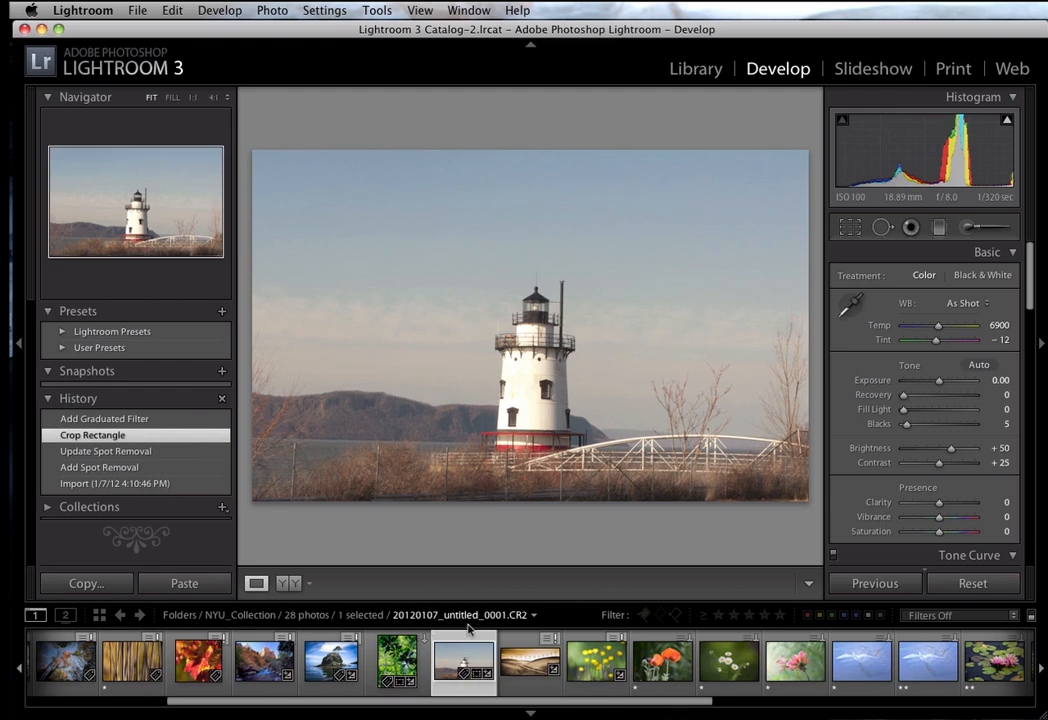
key(r)
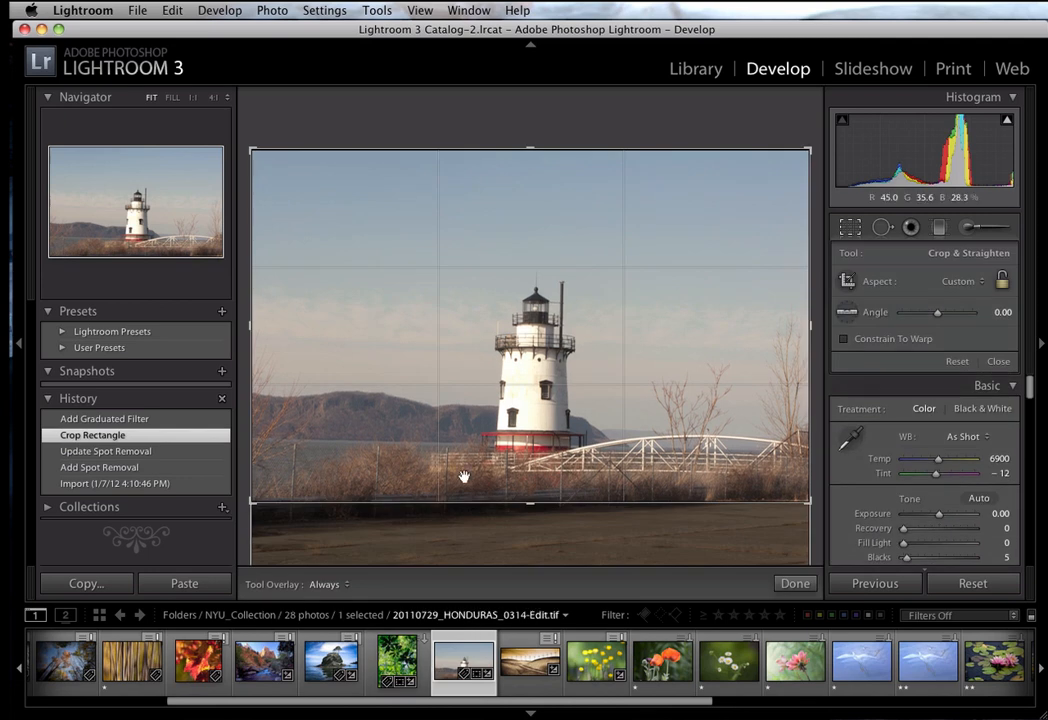
drag(529, 505, 530, 543)
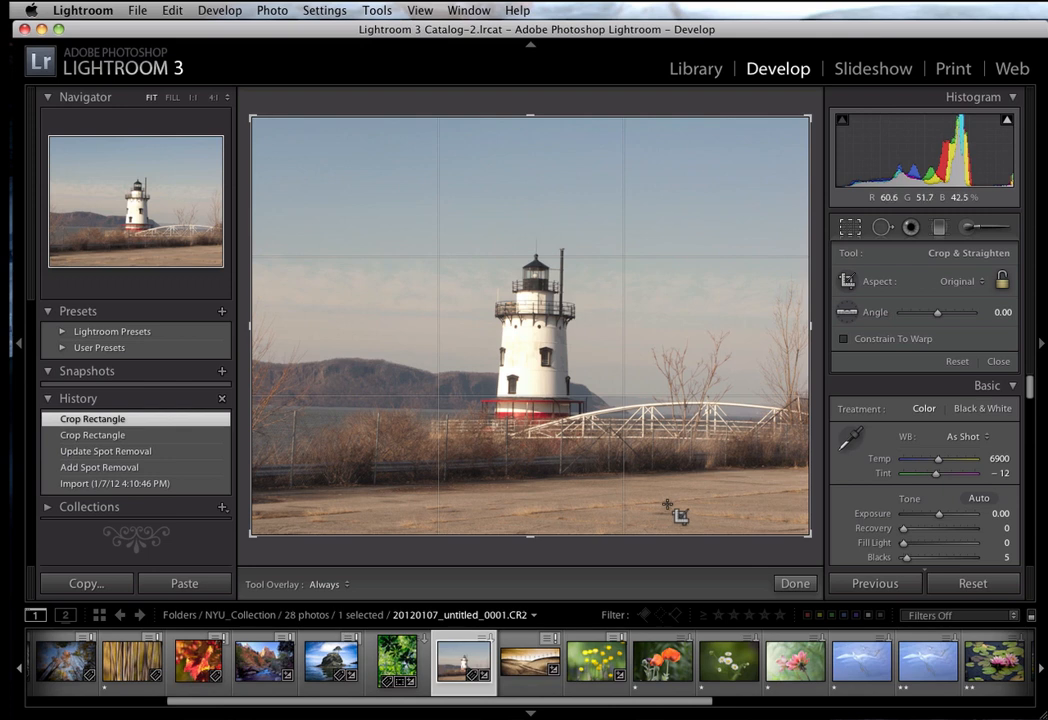
key(Return)
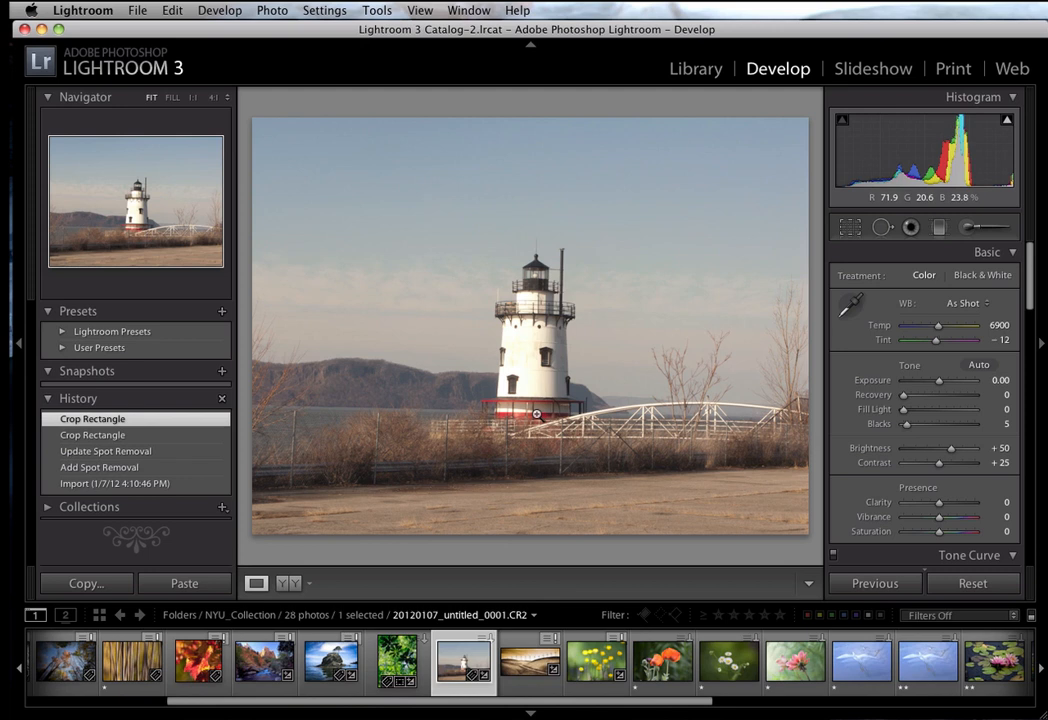
- Add a graduated filter with Exposure −1.24 from the lighthouse photo's top edge down to mid-tower, tinted blue with hue 223 and saturation 57%
click(939, 227)
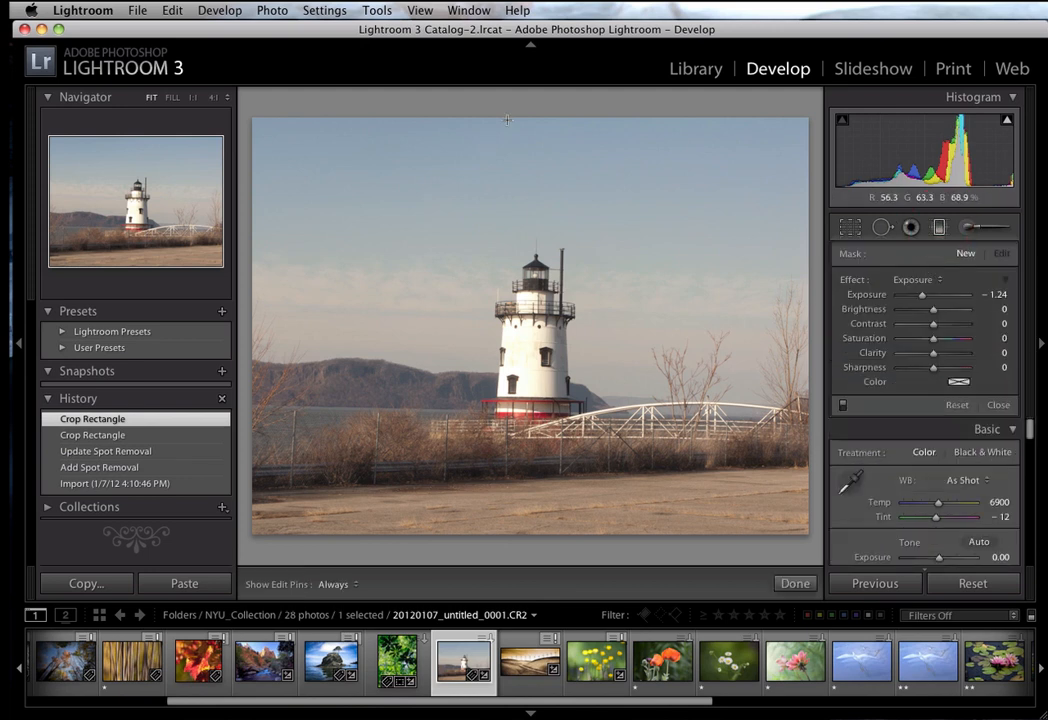
drag(508, 118, 524, 362)
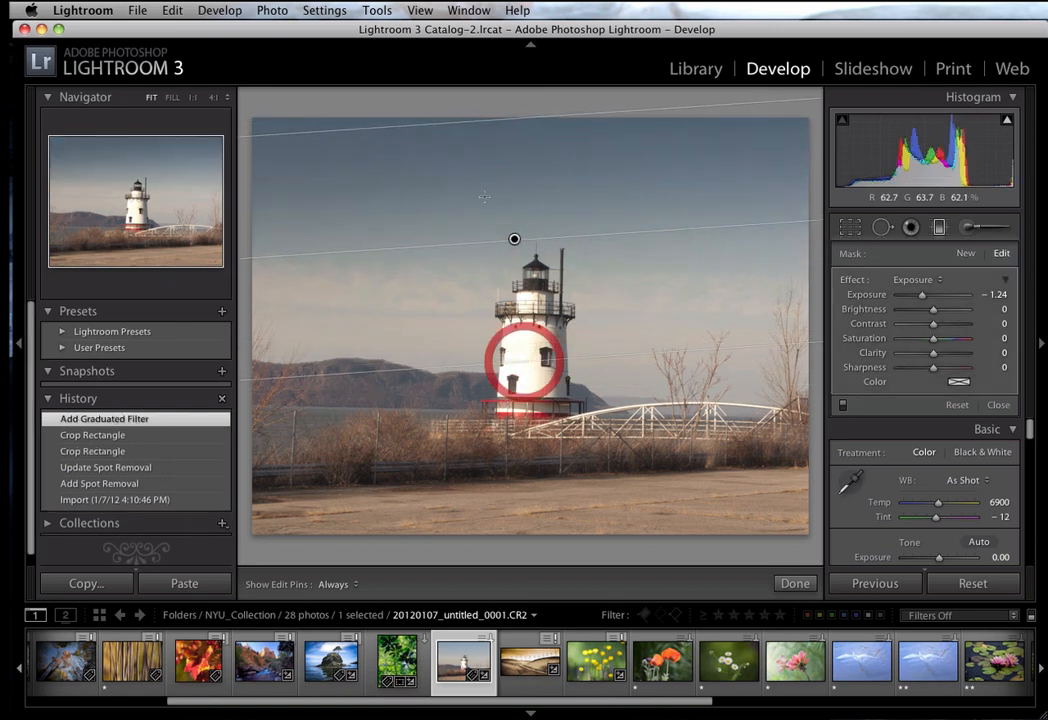
click(958, 381)
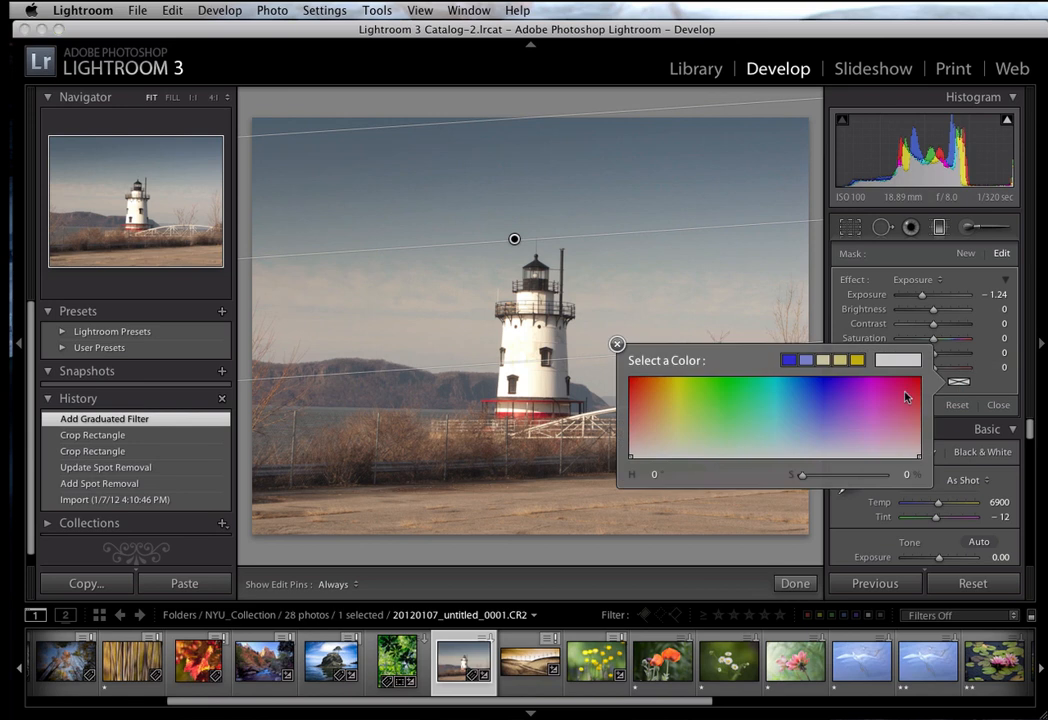
click(812, 395)
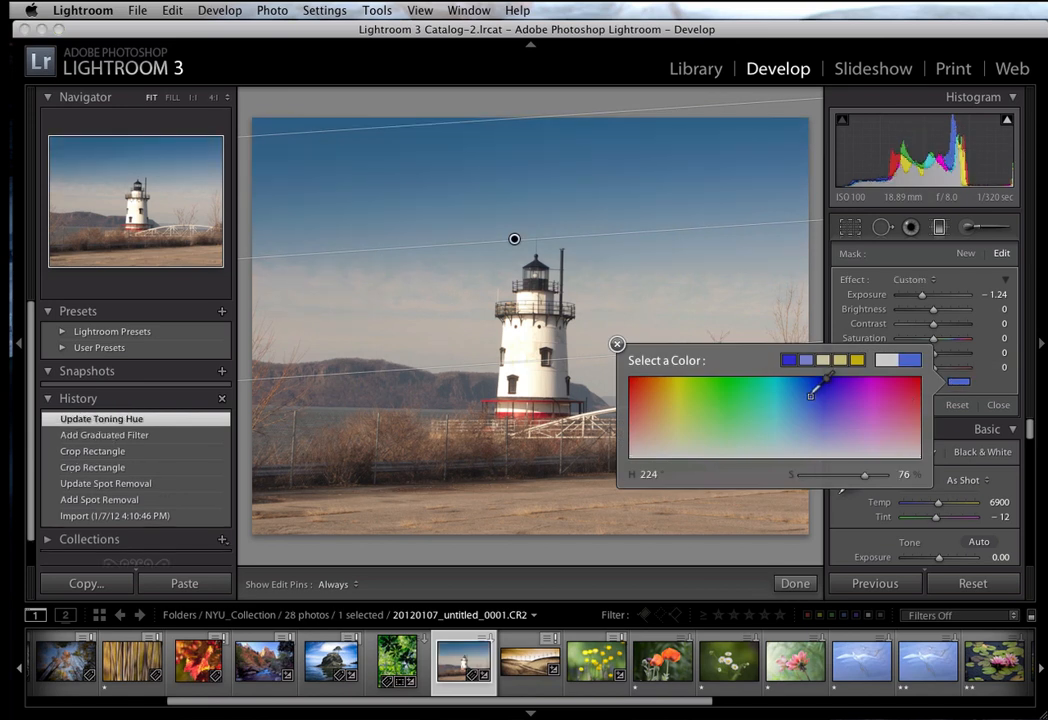
click(804, 389)
click(800, 398)
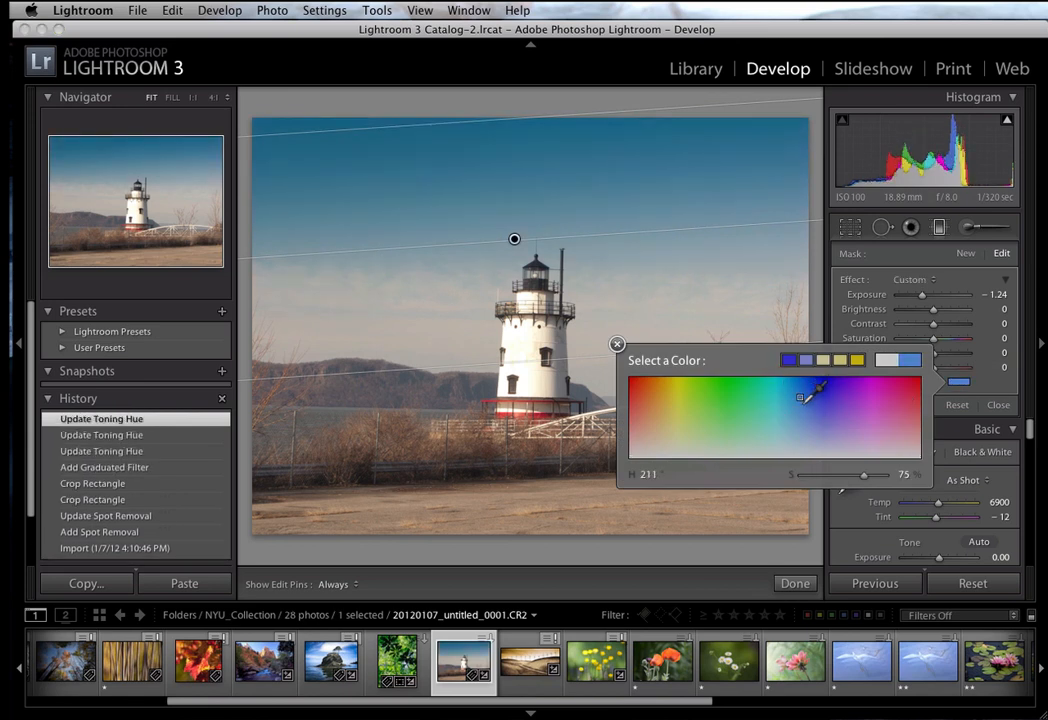
click(800, 396)
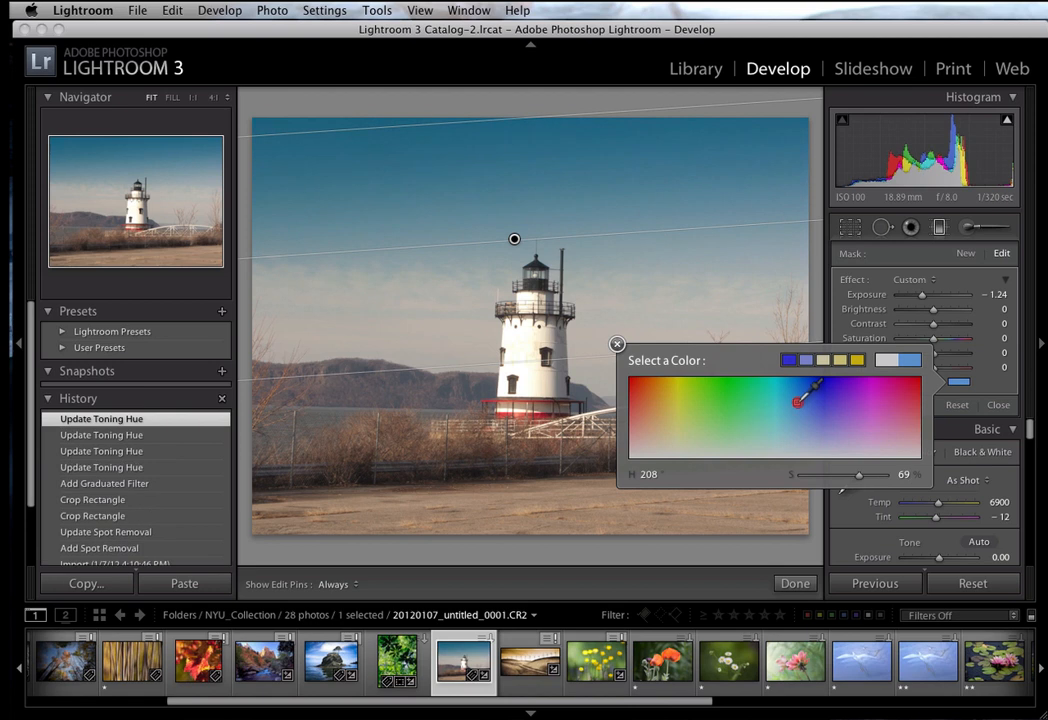
mouse_move(800, 396)
mouse_down()
mouse_move(806, 388)
mouse_move(809, 411)
mouse_up()
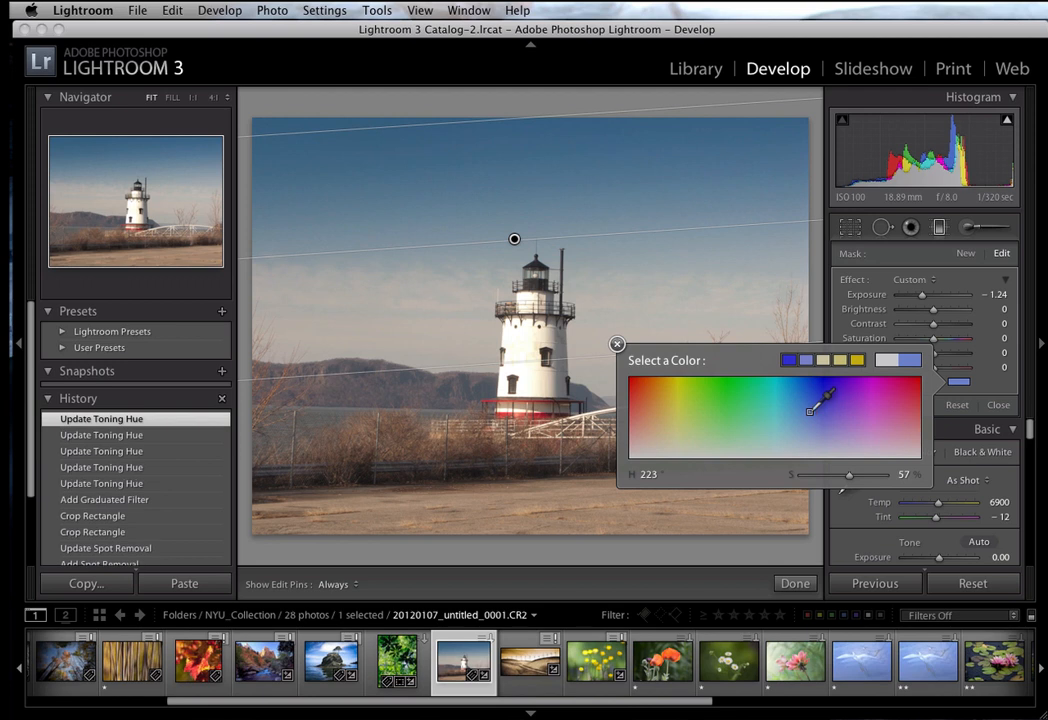
click(996, 372)
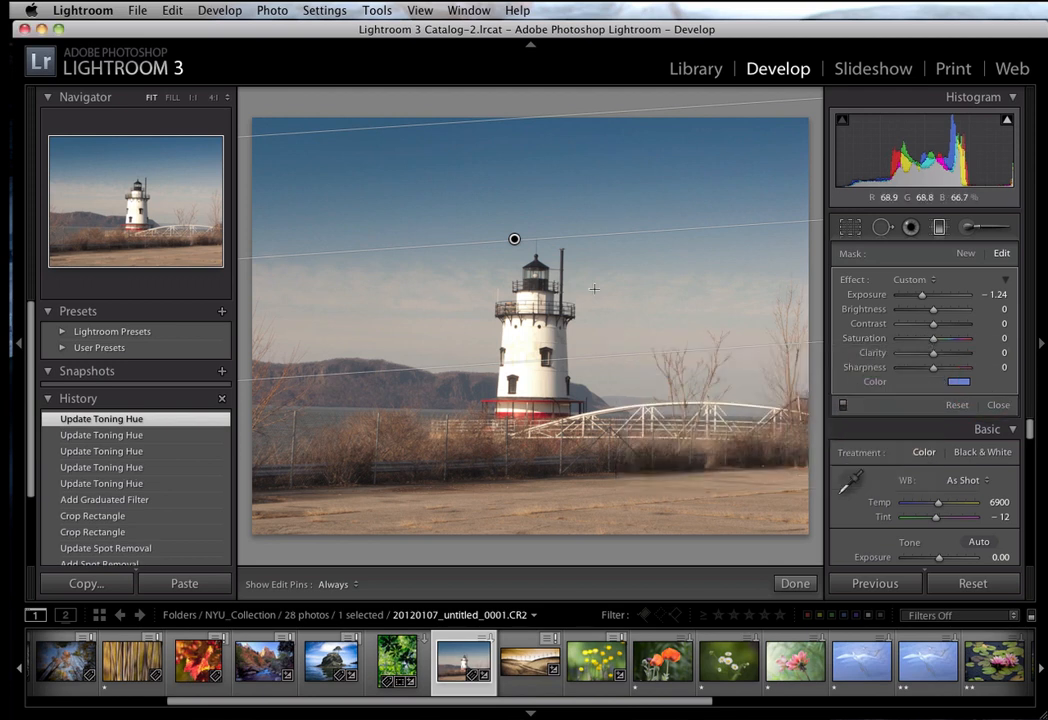
click(940, 229)
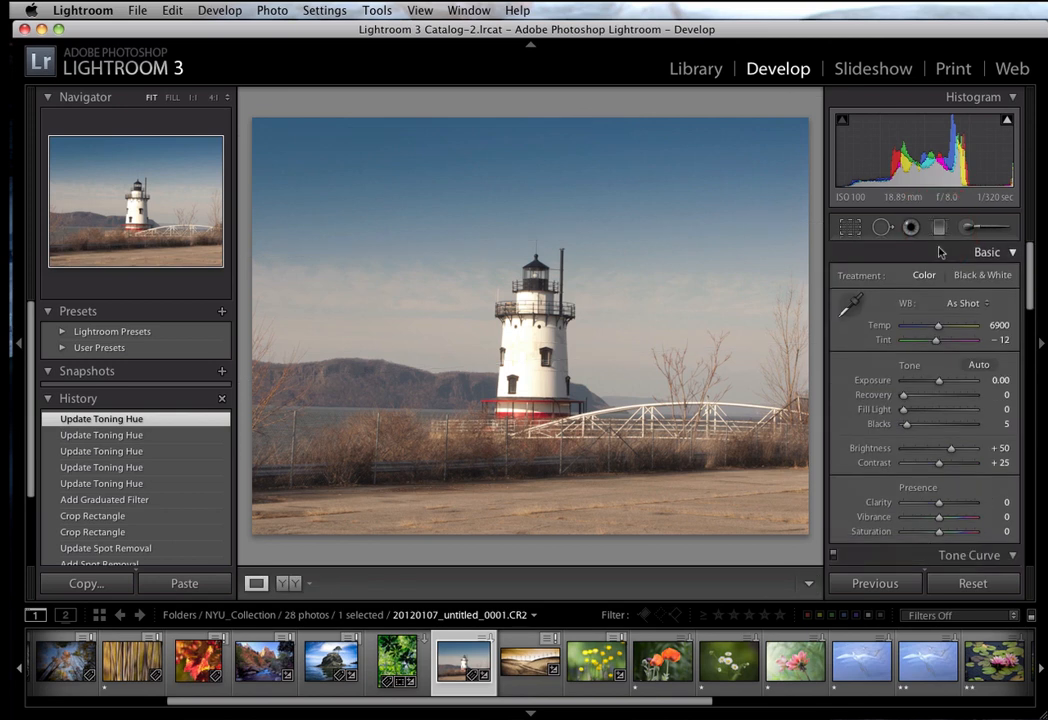
- Add a second graduated filter with Exposure −1.24 from the lighthouse photo's bottom edge up to the tower's base
click(939, 228)
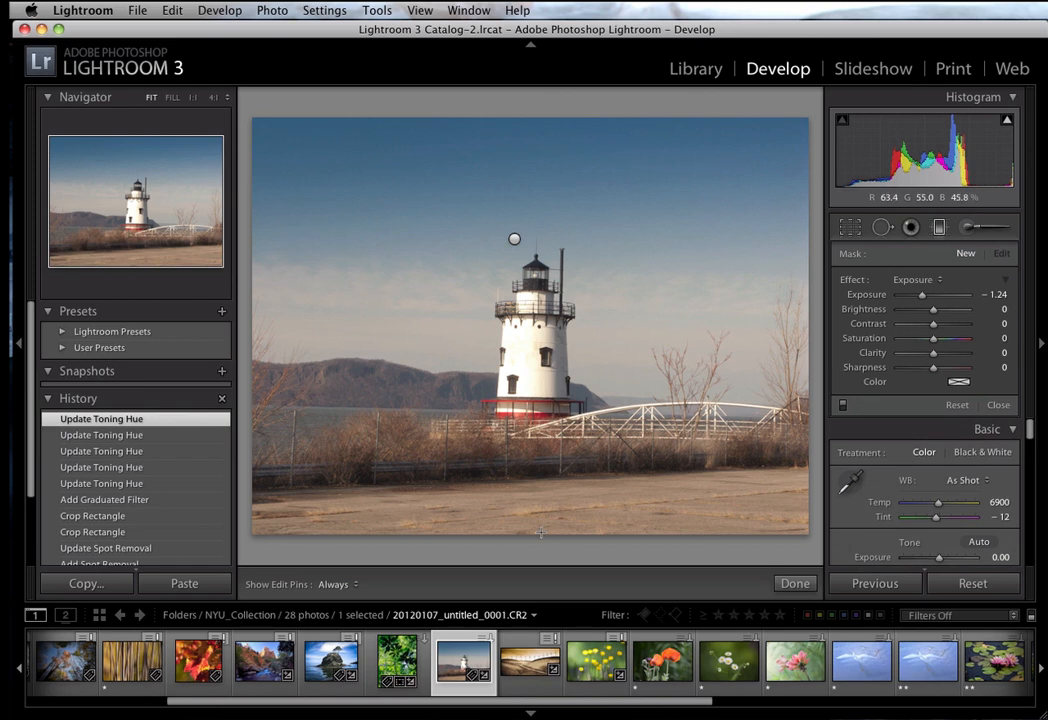
drag(541, 535, 535, 431)
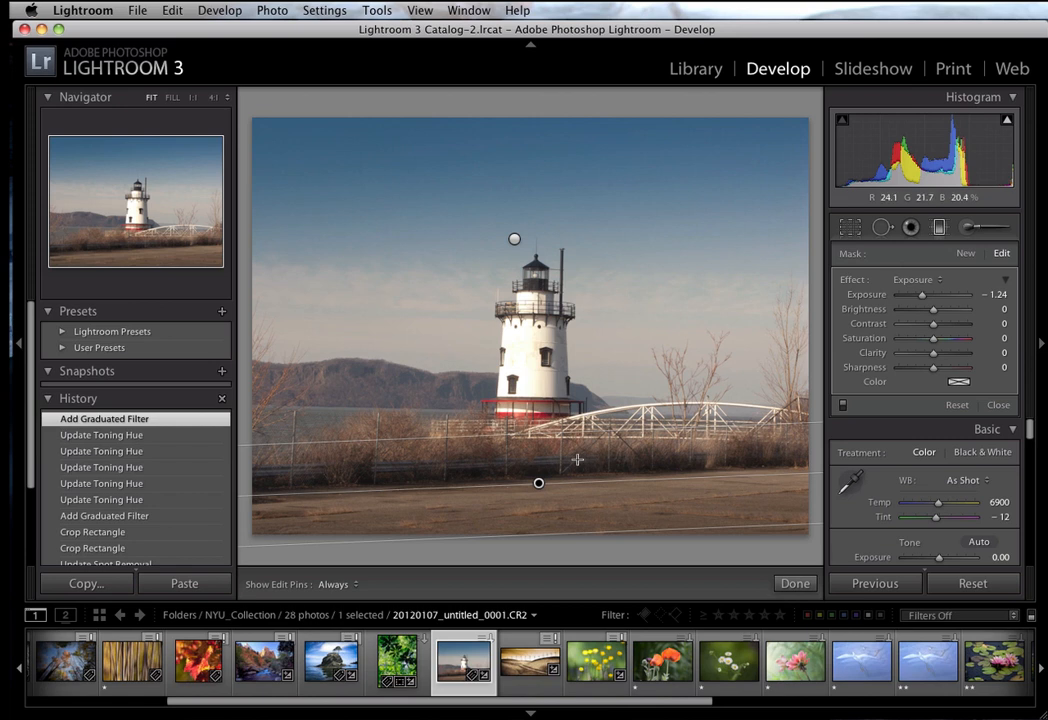
click(538, 483)
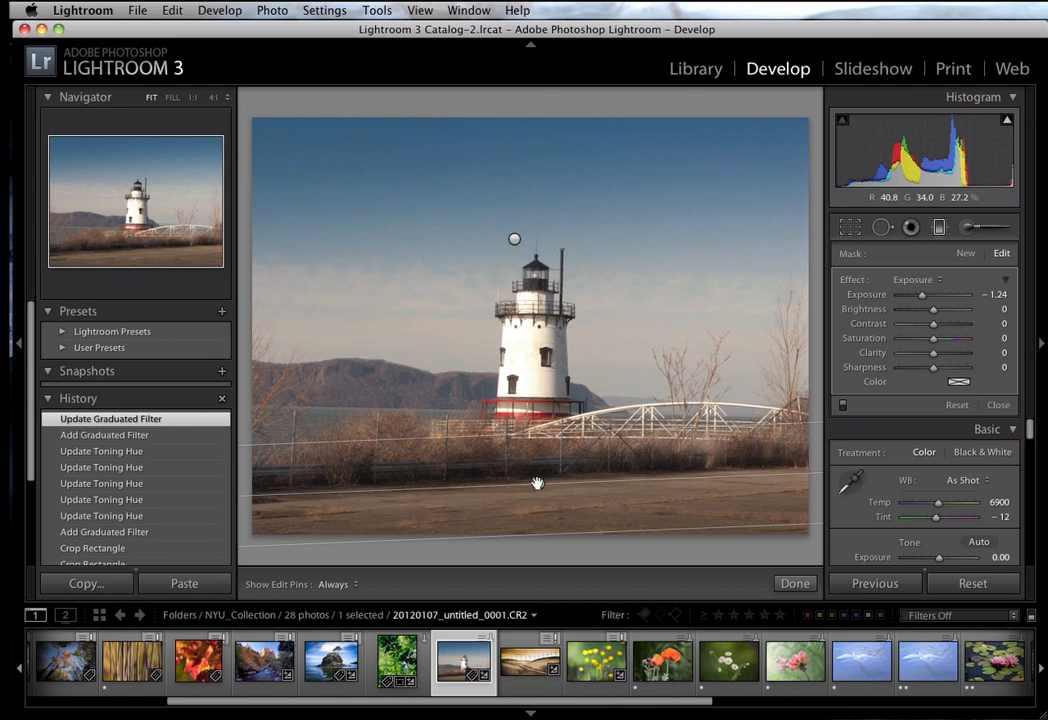
click(939, 228)
- Add graduated filters with Exposure −1.24 from the lighthouse photo's left and right edges inward to near the tower
click(939, 228)
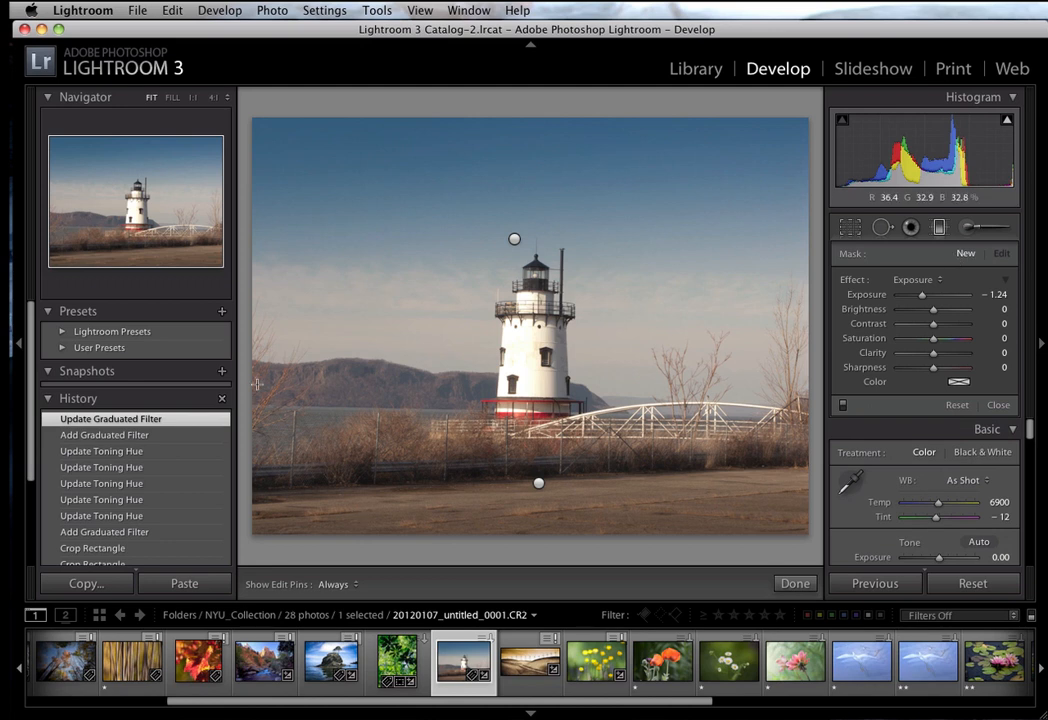
drag(257, 383, 455, 372)
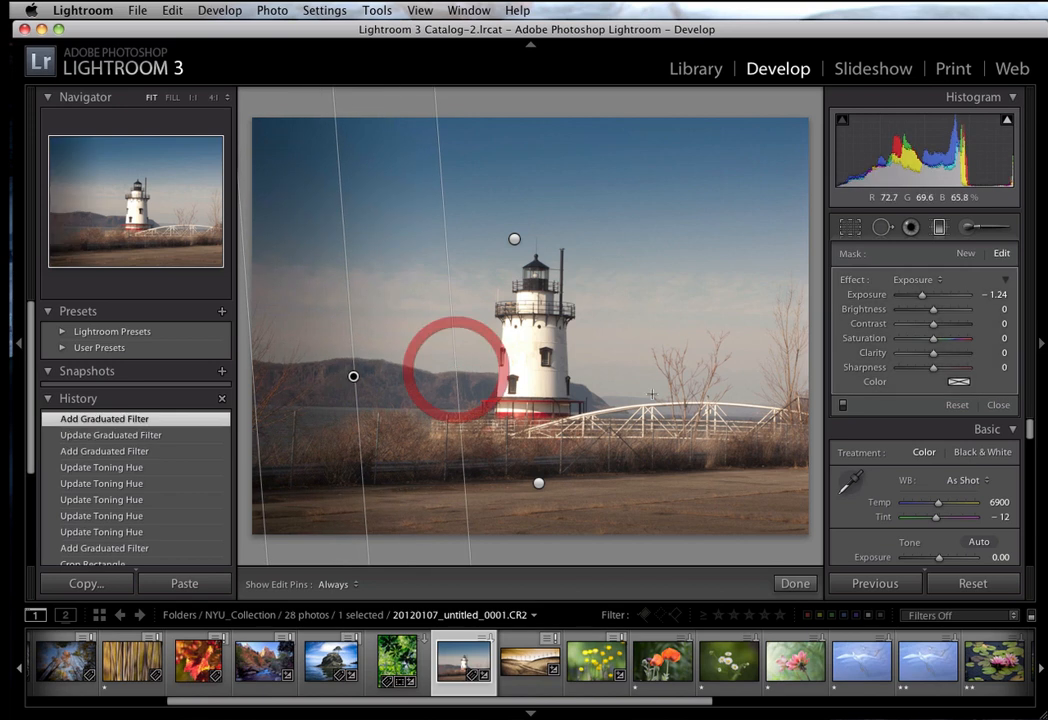
click(939, 229)
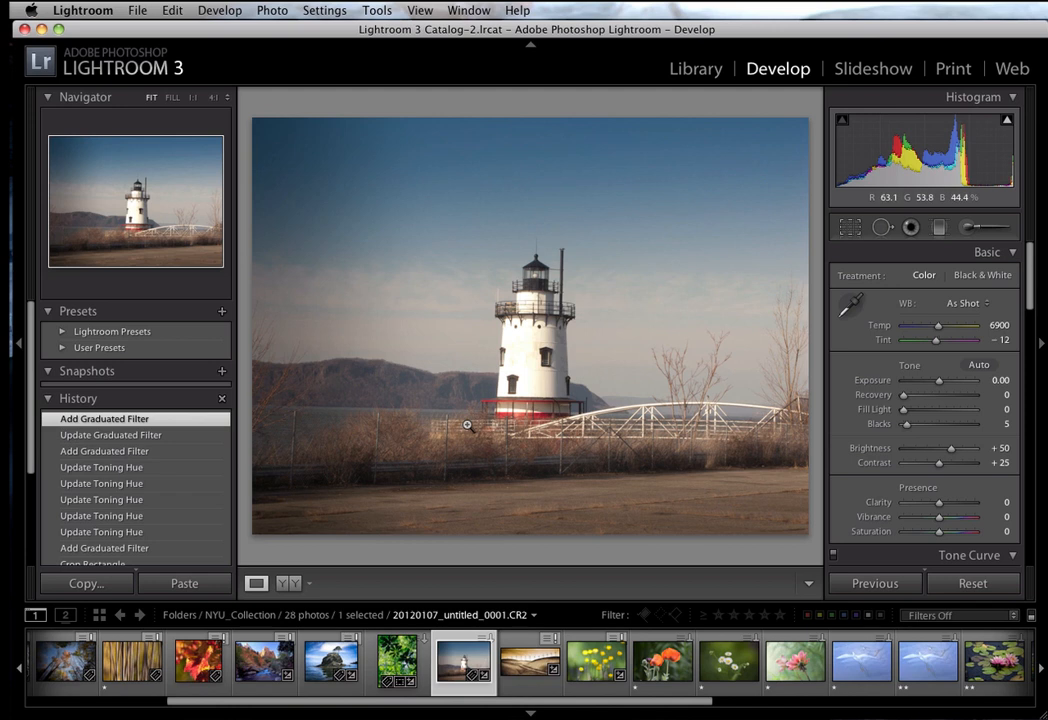
click(939, 229)
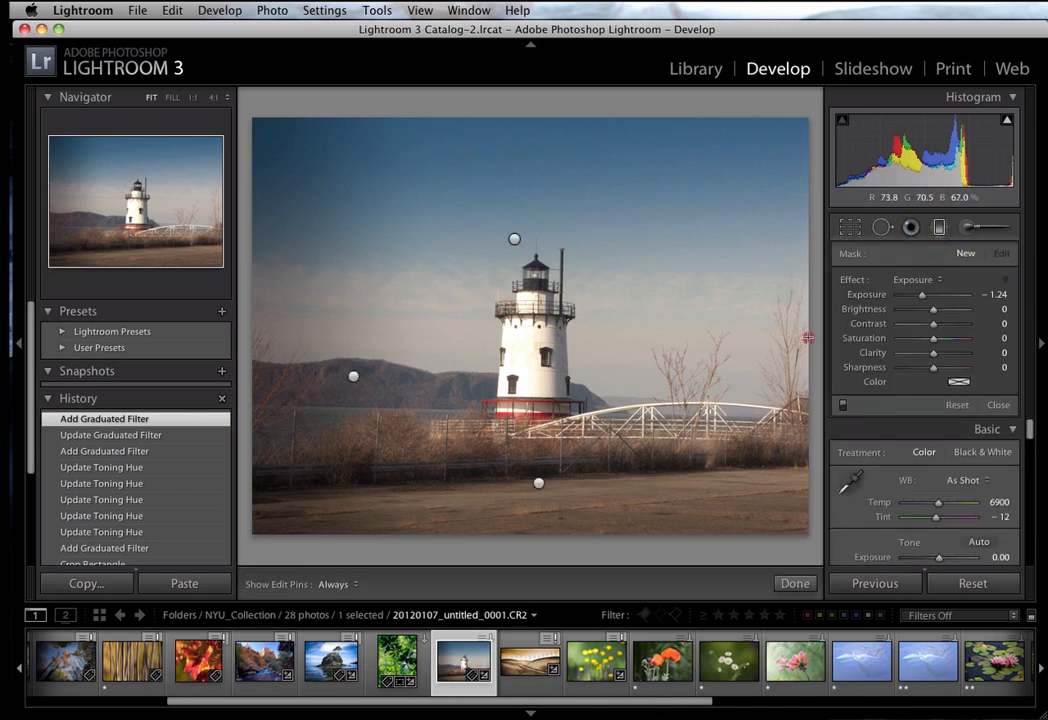
drag(808, 338, 497, 345)
click(940, 229)
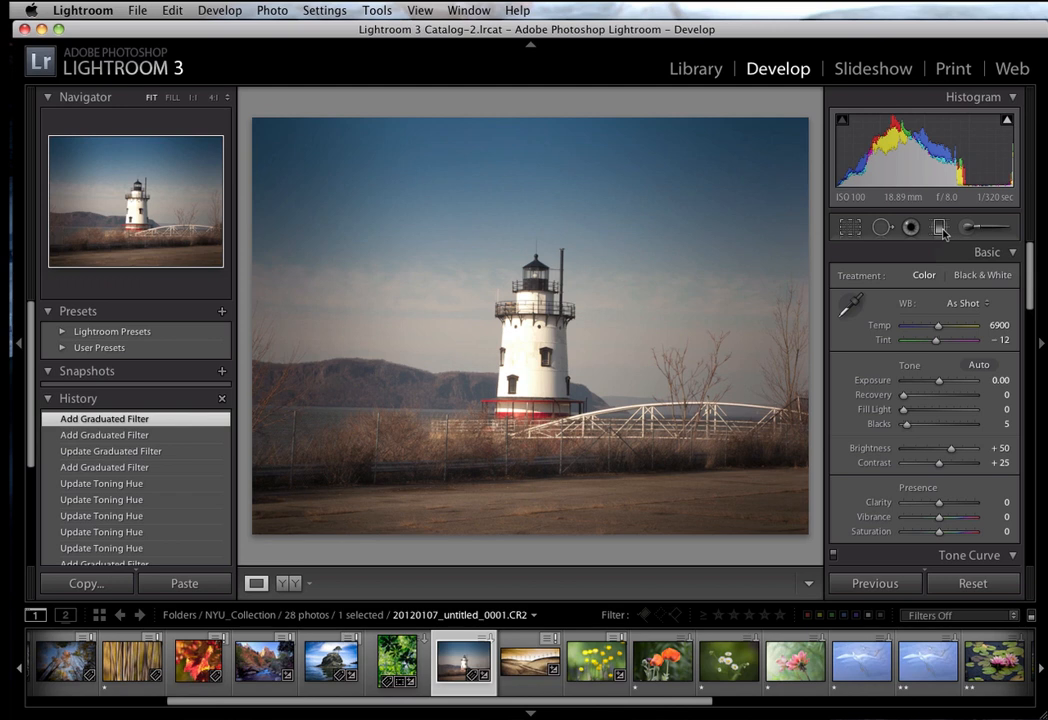
- Reselect the lighthouse photo's foreground filter, tint it a saturated orange and close the Graduated Filter tool
click(940, 229)
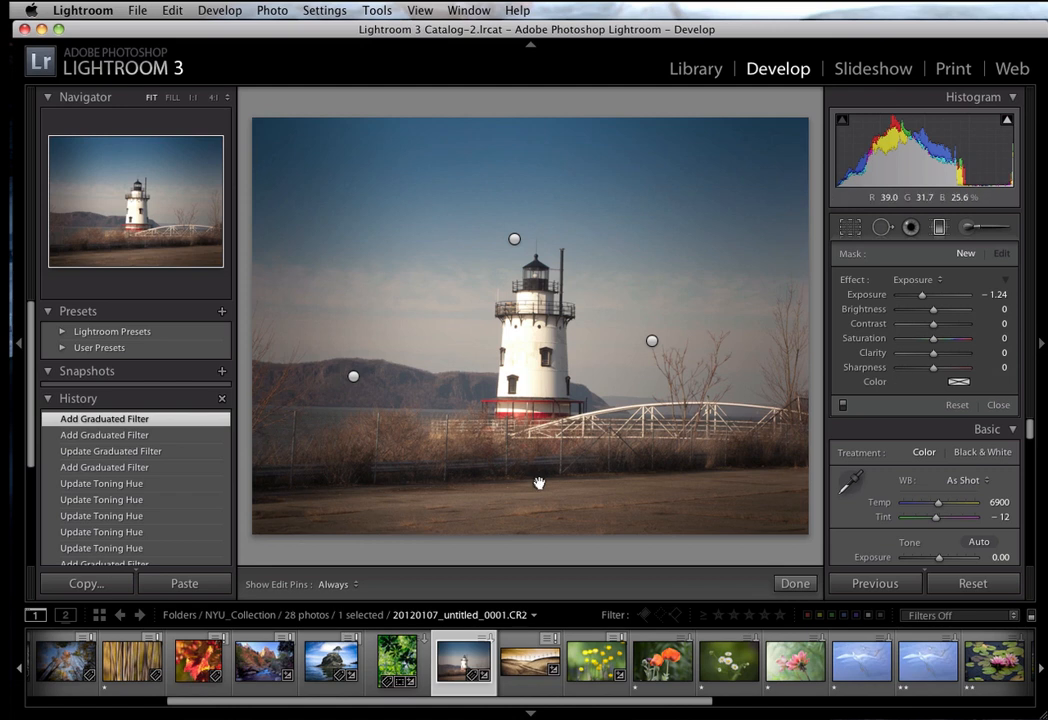
click(538, 483)
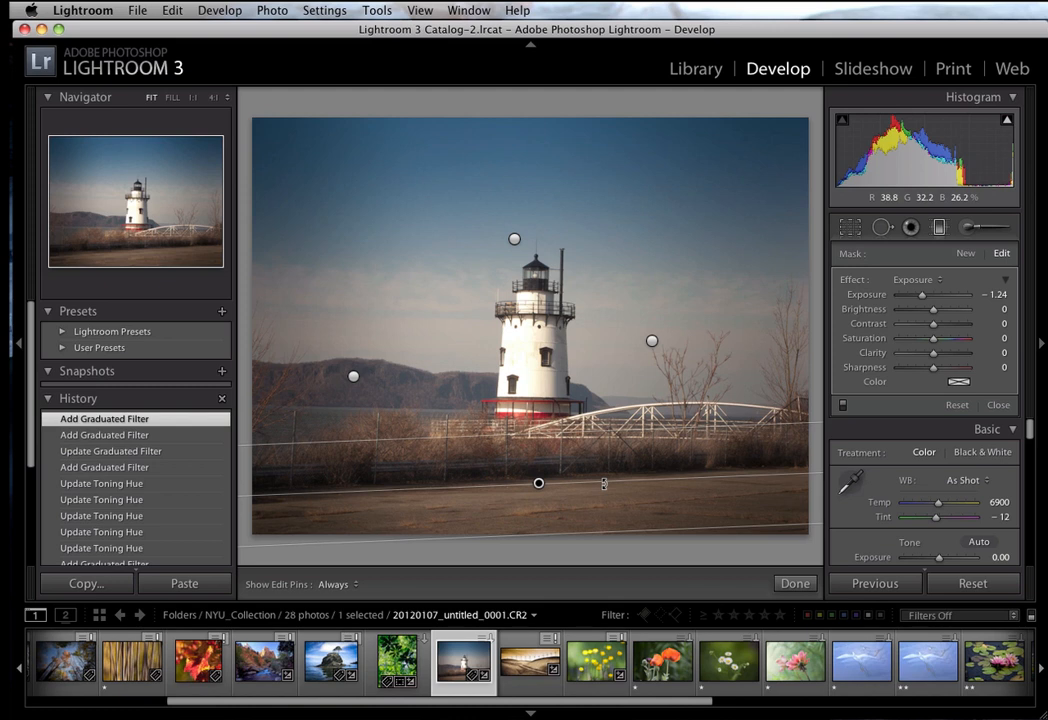
click(958, 381)
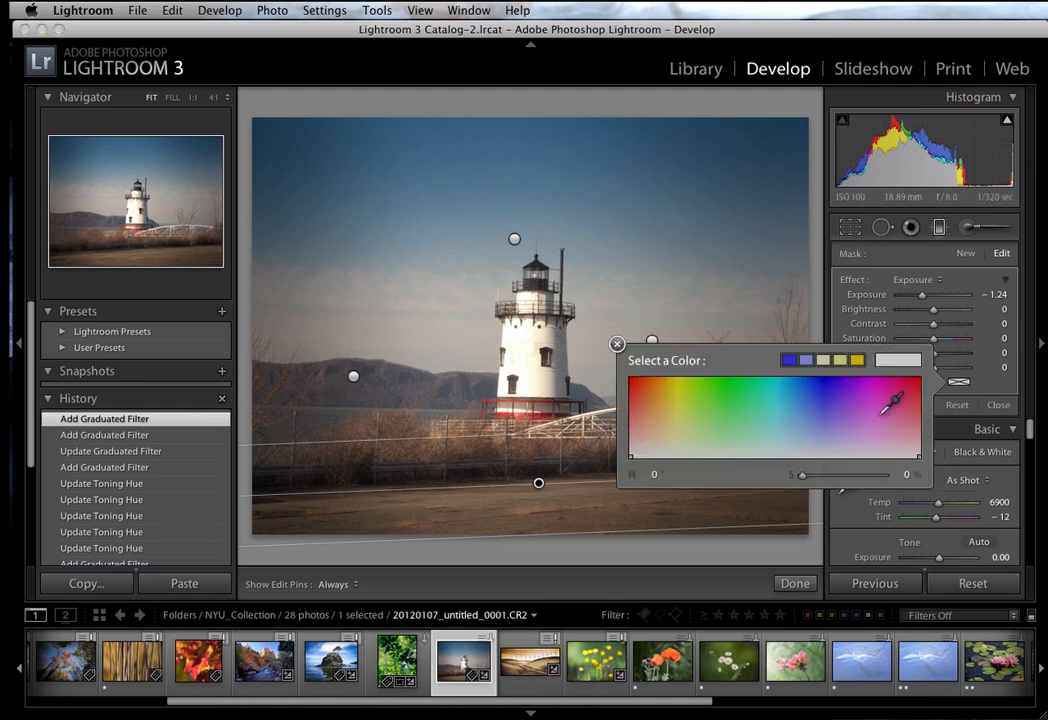
click(657, 447)
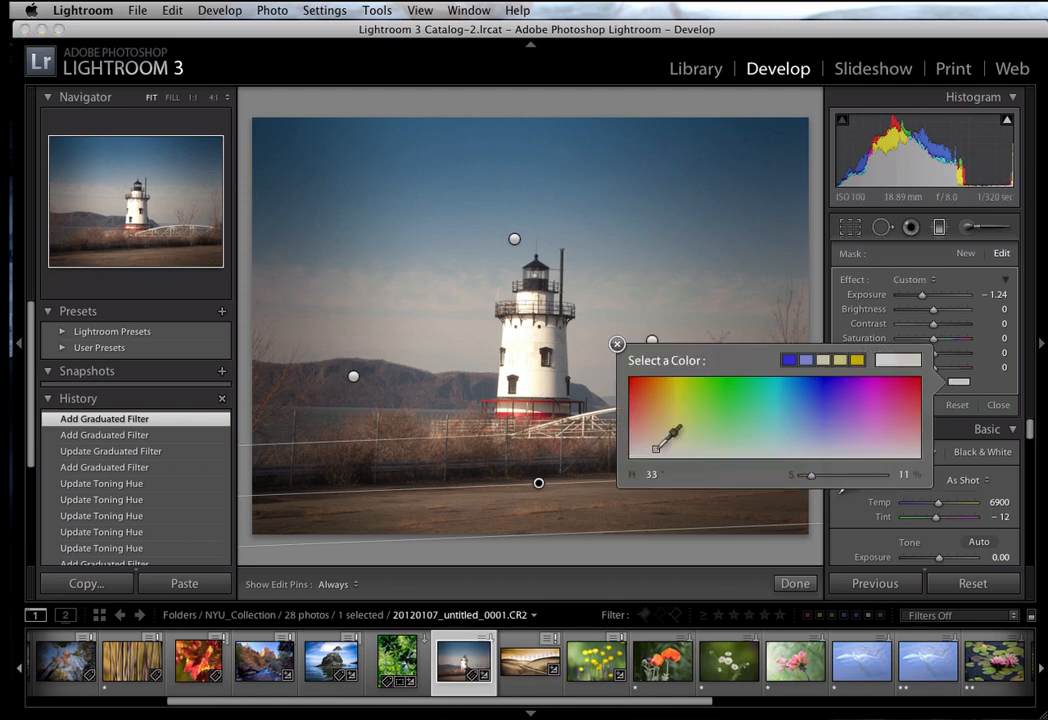
mouse_move(657, 447)
mouse_down()
mouse_move(678, 426)
mouse_move(684, 392)
mouse_move(656, 396)
mouse_up()
click(1005, 386)
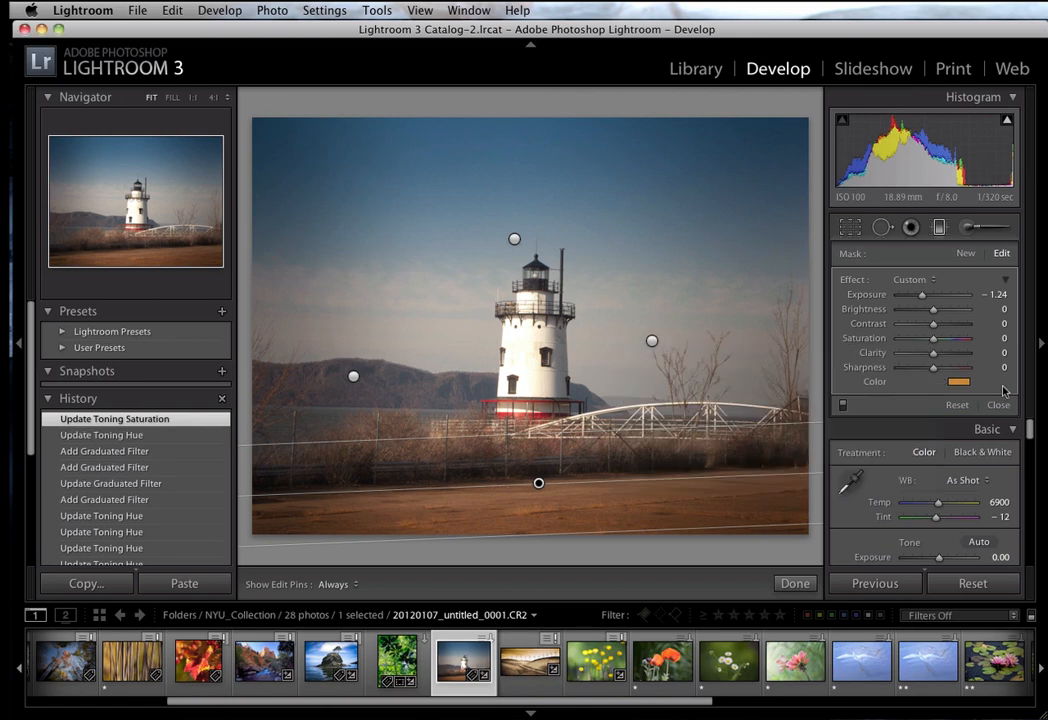
click(940, 231)
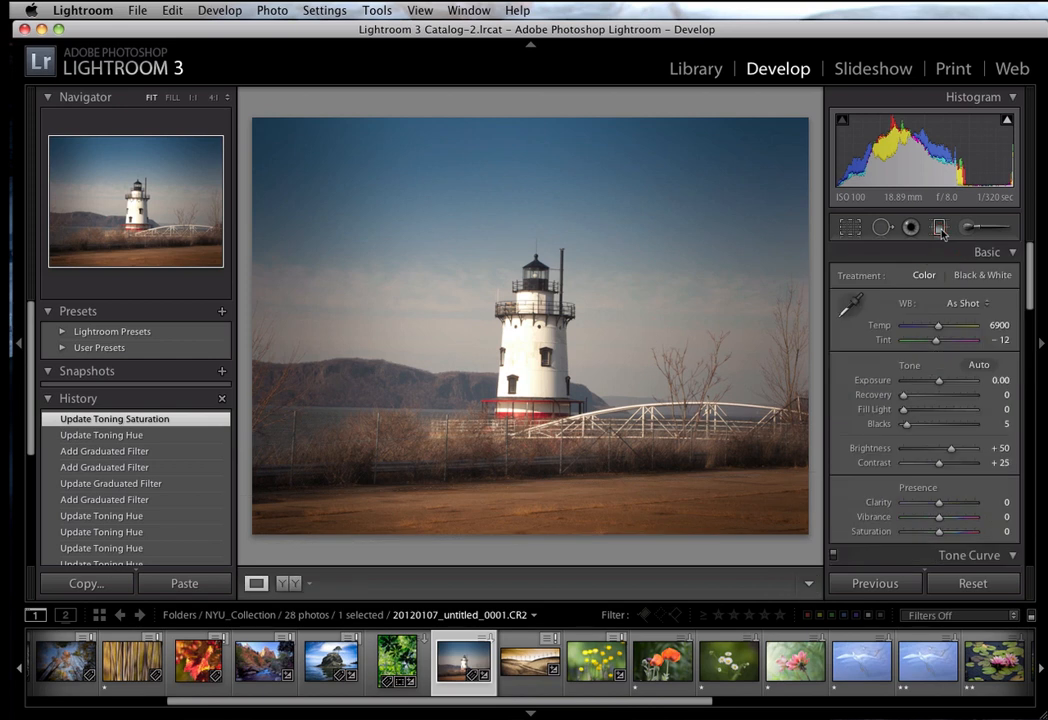